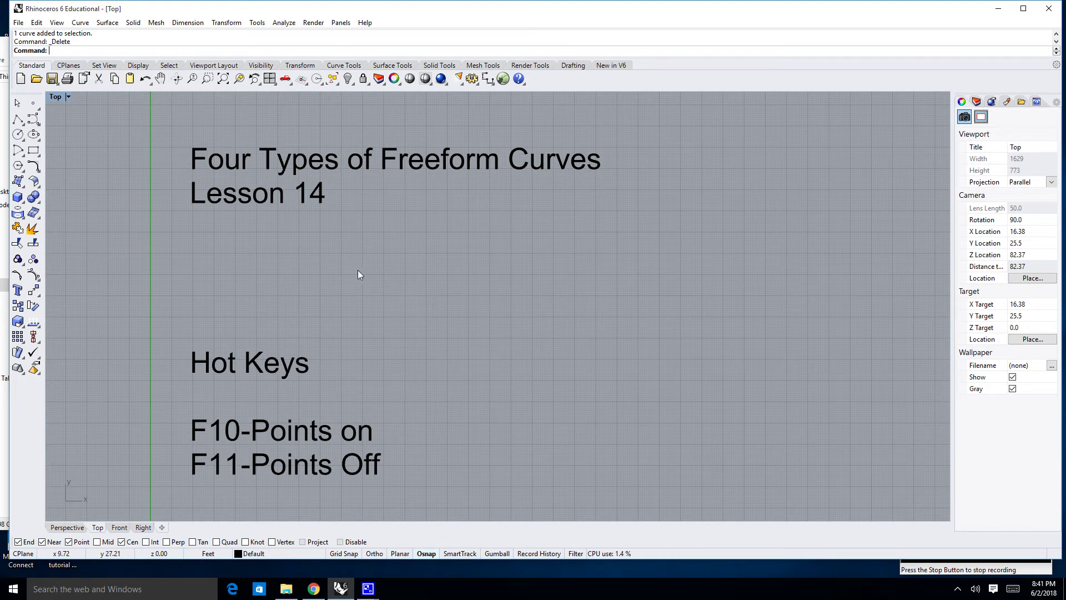
Zoom and pan across the Top view past the Interpolate Points and Sketch labels
{"action": "scroll", "coordinate": [396, 274], "scroll_direction": "down", "scroll_amount": 6}
{"action": "right_click_drag", "start_coordinate": [453, 275], "coordinate": [285, 298]}
{"action": "scroll", "coordinate": [349, 311], "scroll_direction": "down", "scroll_amount": 3}
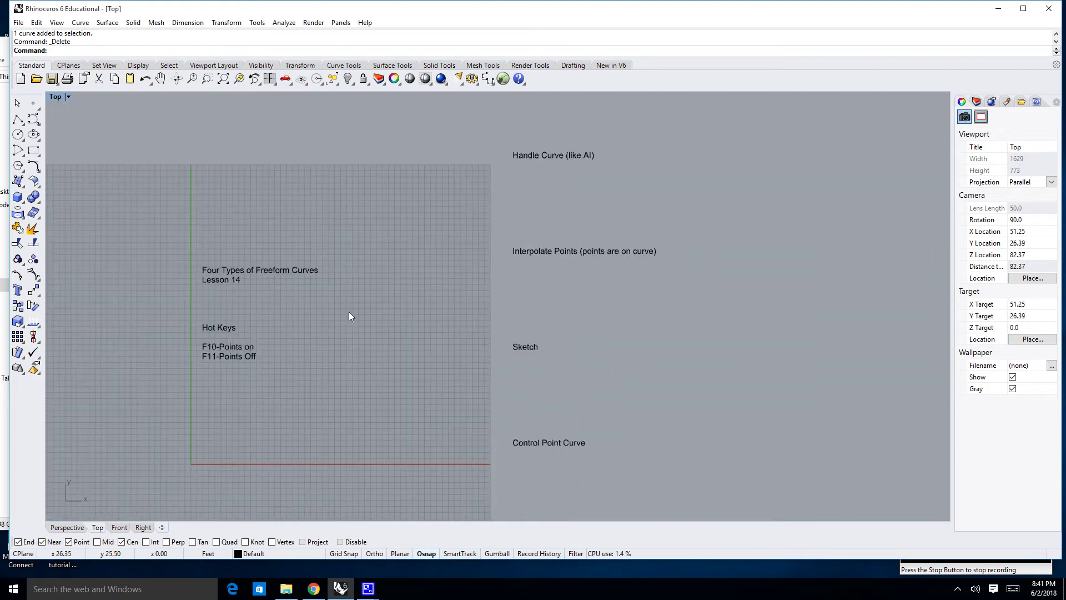
{"action": "right_click_drag", "start_coordinate": [349, 312], "coordinate": [257, 331]}
{"action": "scroll", "coordinate": [451, 184], "scroll_direction": "up", "scroll_amount": 5}
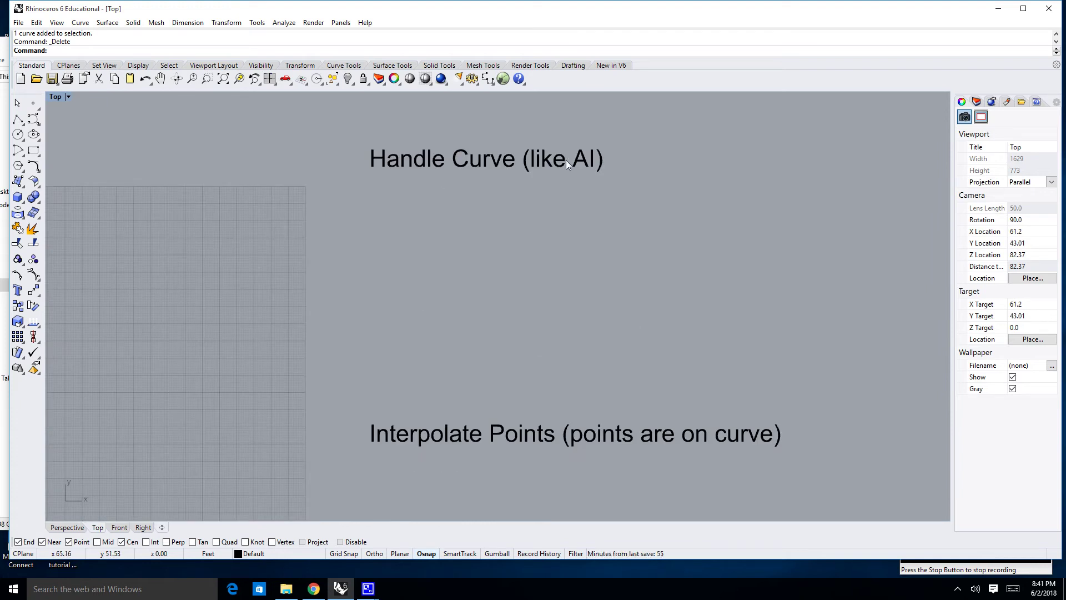
{"action": "scroll", "coordinate": [565, 167], "scroll_direction": "down", "scroll_amount": 3}
{"action": "right_click_drag", "start_coordinate": [542, 240], "coordinate": [452, 271]}
{"action": "scroll", "coordinate": [451, 285], "scroll_direction": "up", "scroll_amount": 3}
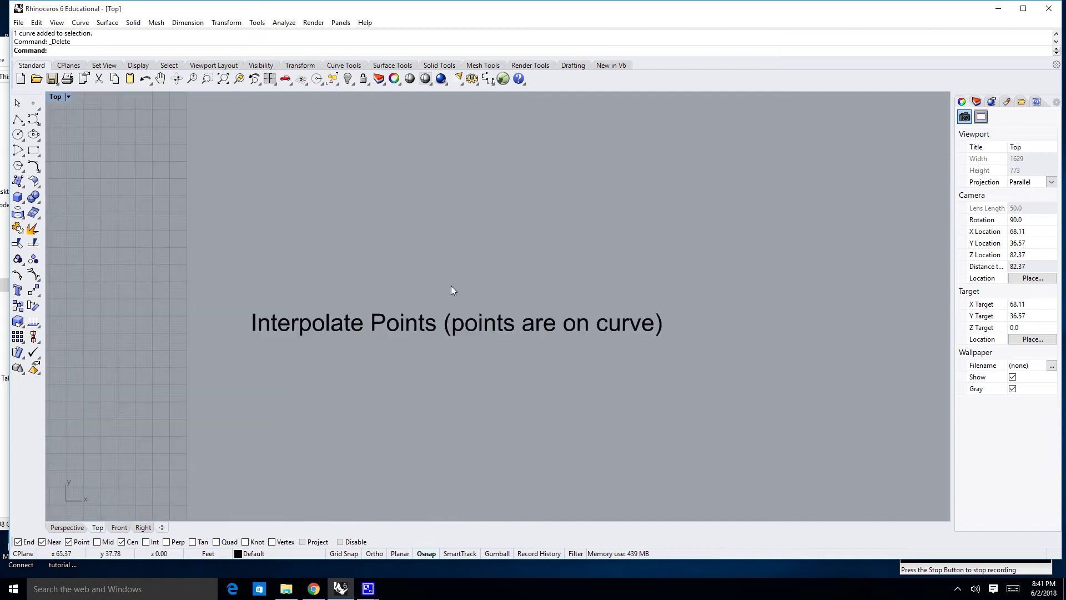
{"action": "scroll", "coordinate": [451, 286], "scroll_direction": "up", "scroll_amount": 1}
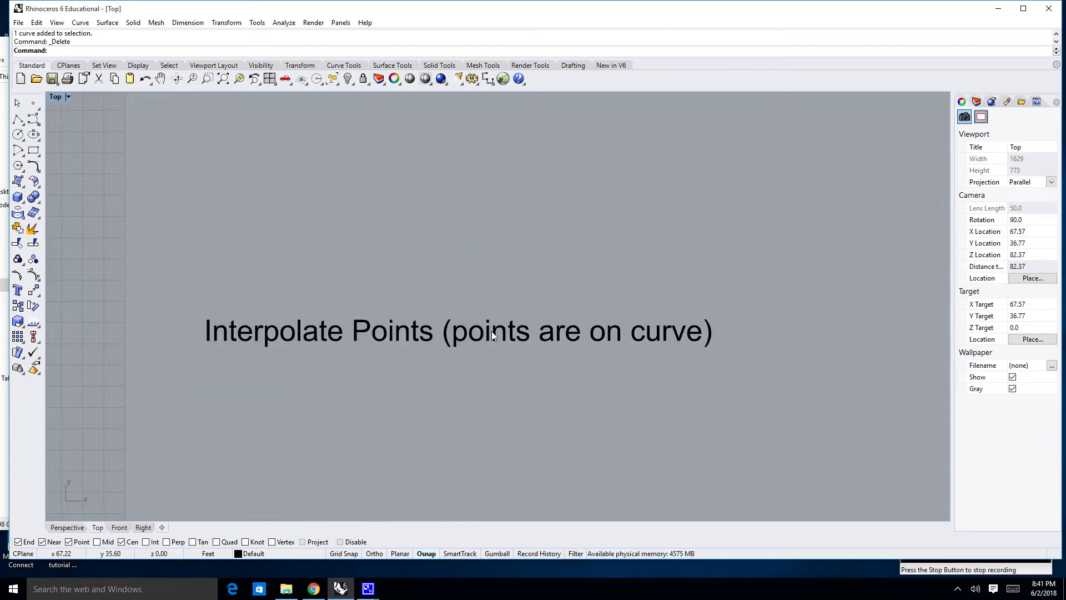
{"action": "scroll", "coordinate": [549, 335], "scroll_direction": "down", "scroll_amount": 3}
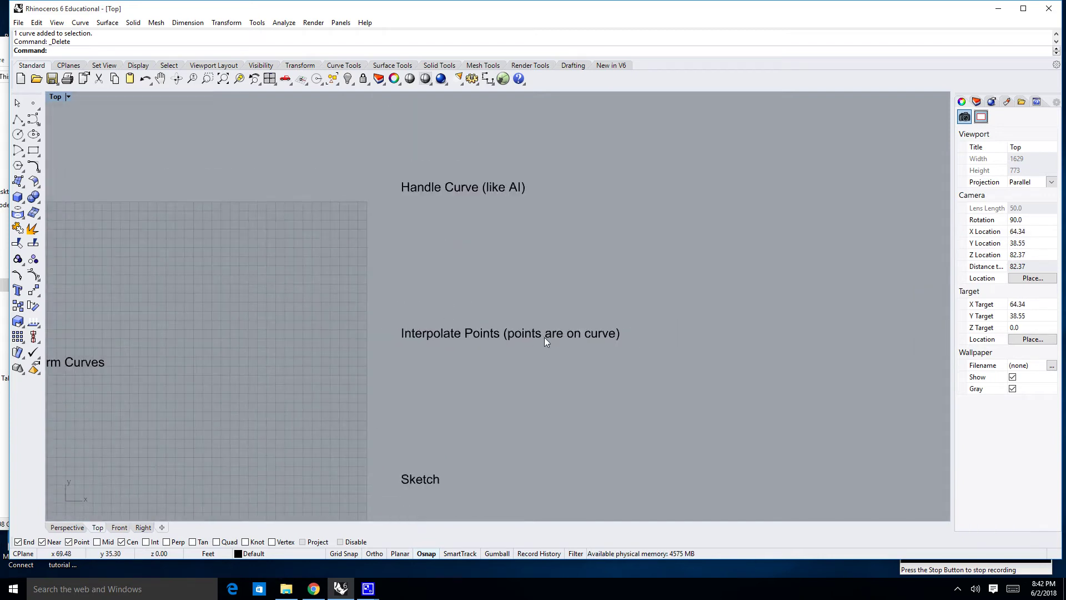
{"action": "right_click_drag", "start_coordinate": [457, 457], "coordinate": [468, 348]}
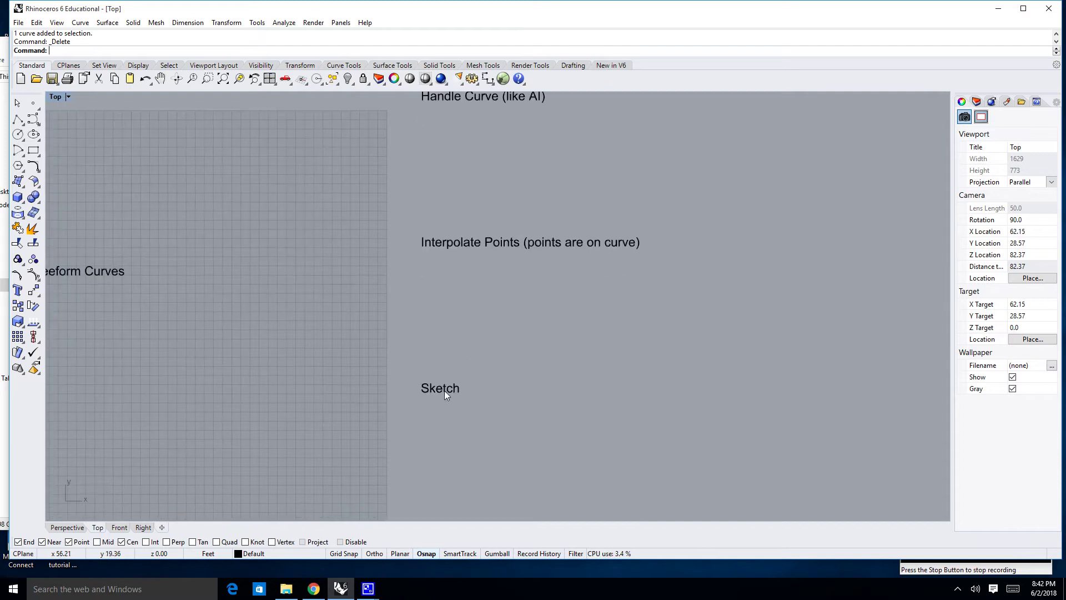
{"action": "scroll", "coordinate": [444, 391], "scroll_direction": "up", "scroll_amount": 3}
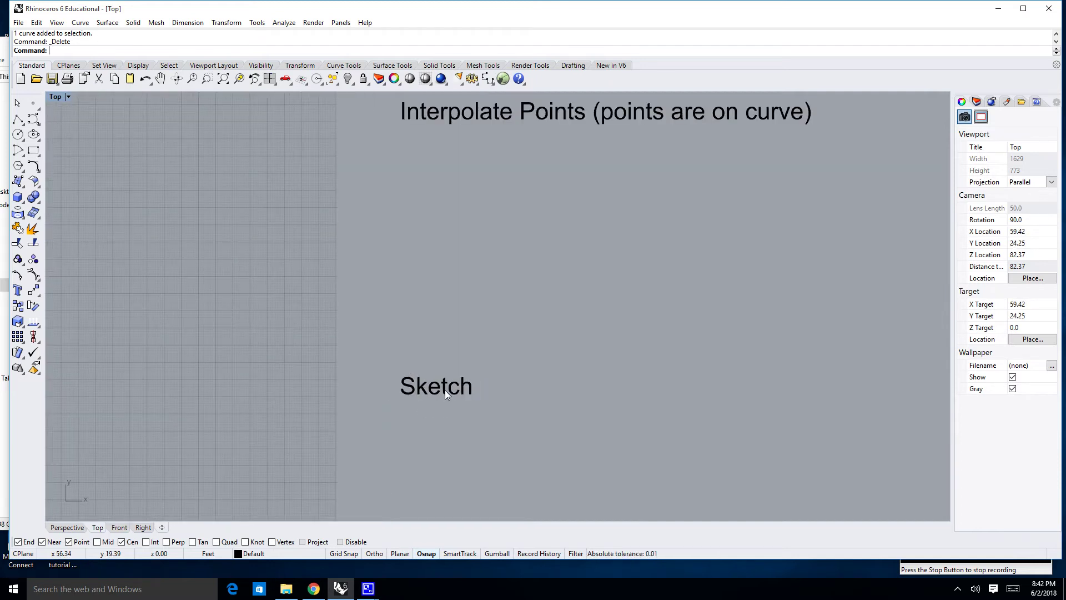
Pan up past Control Point Curve and settle the view on the Handle Curve (like AI) label
{"action": "scroll", "coordinate": [445, 388], "scroll_direction": "down", "scroll_amount": 3}
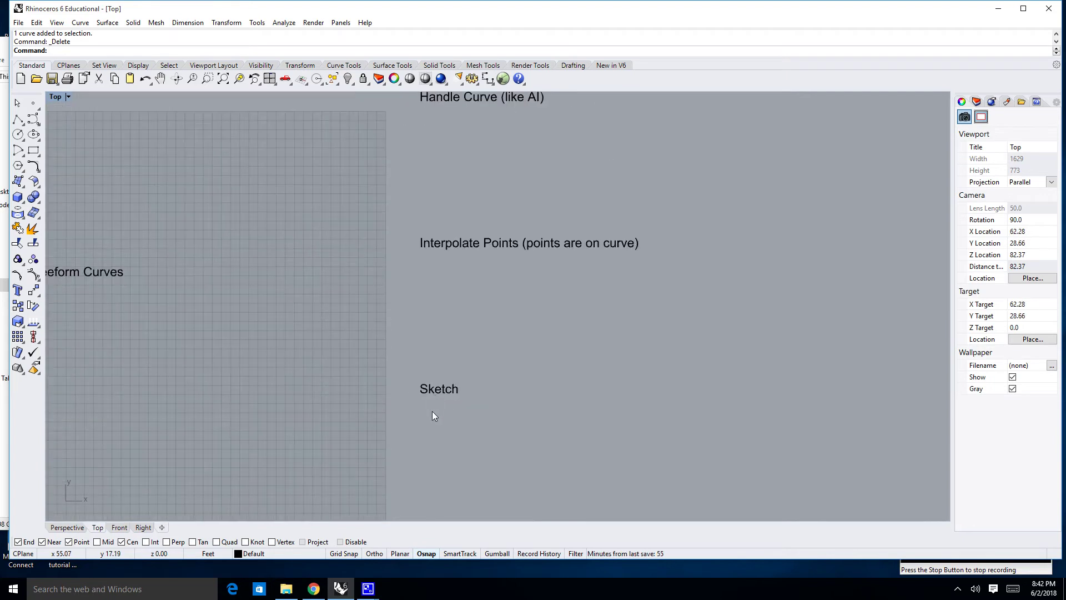
{"action": "right_click_drag", "start_coordinate": [432, 411], "coordinate": [421, 338]}
{"action": "scroll", "coordinate": [441, 379], "scroll_direction": "up", "scroll_amount": 6}
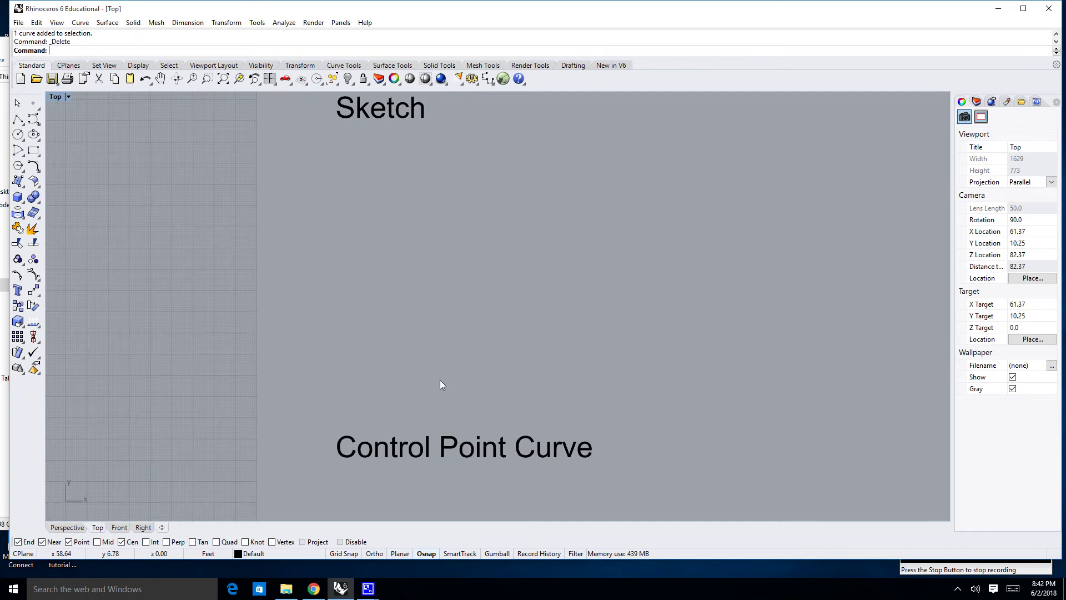
{"action": "right_click_drag", "start_coordinate": [440, 380], "coordinate": [417, 312]}
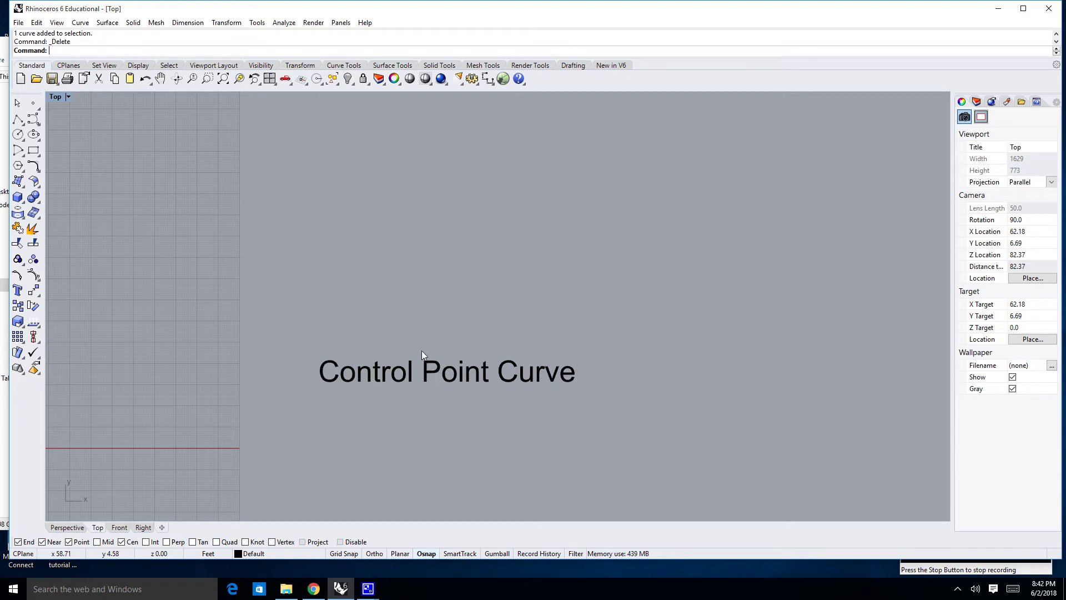
{"action": "scroll", "coordinate": [419, 349], "scroll_direction": "down", "scroll_amount": 3}
{"action": "scroll", "coordinate": [388, 325], "scroll_direction": "down", "scroll_amount": 3}
{"action": "right_click_drag", "start_coordinate": [378, 319], "coordinate": [450, 380]}
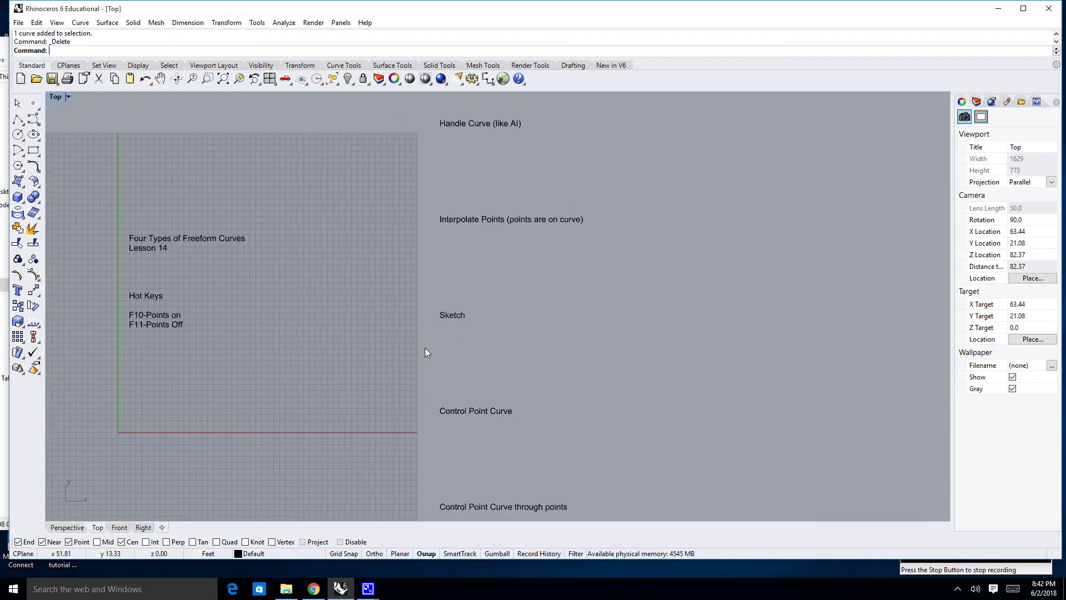
{"action": "scroll", "coordinate": [383, 305], "scroll_direction": "down", "scroll_amount": 4}
{"action": "scroll", "coordinate": [442, 249], "scroll_direction": "up", "scroll_amount": 6}
{"action": "scroll", "coordinate": [442, 249], "scroll_direction": "up", "scroll_amount": 2}
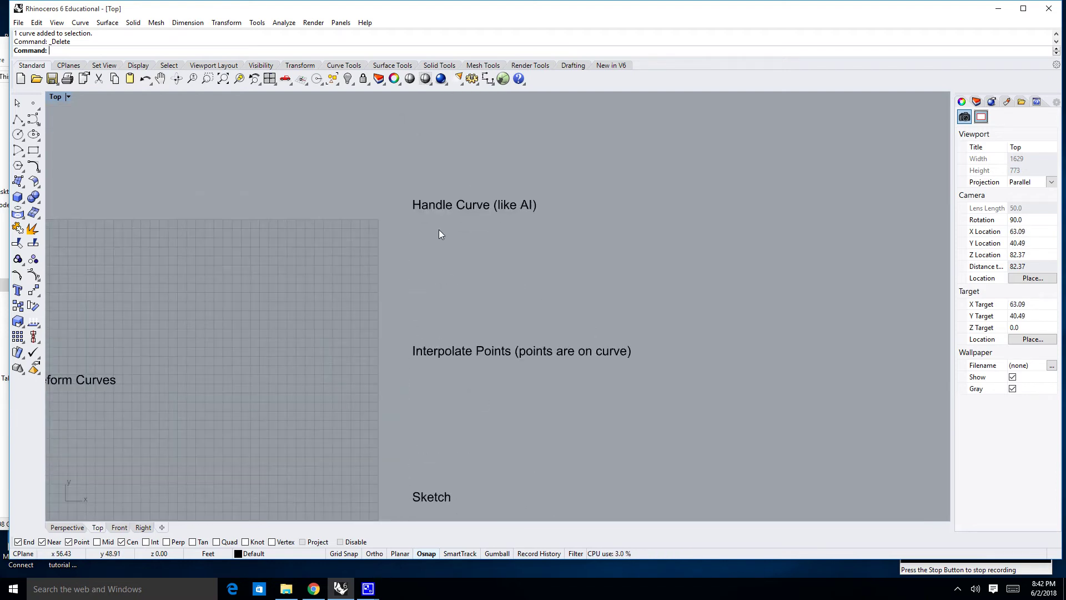
Look through the Curve > Free-Form menu and close it without choosing a command
{"action": "left_click", "coordinate": [76, 24]}
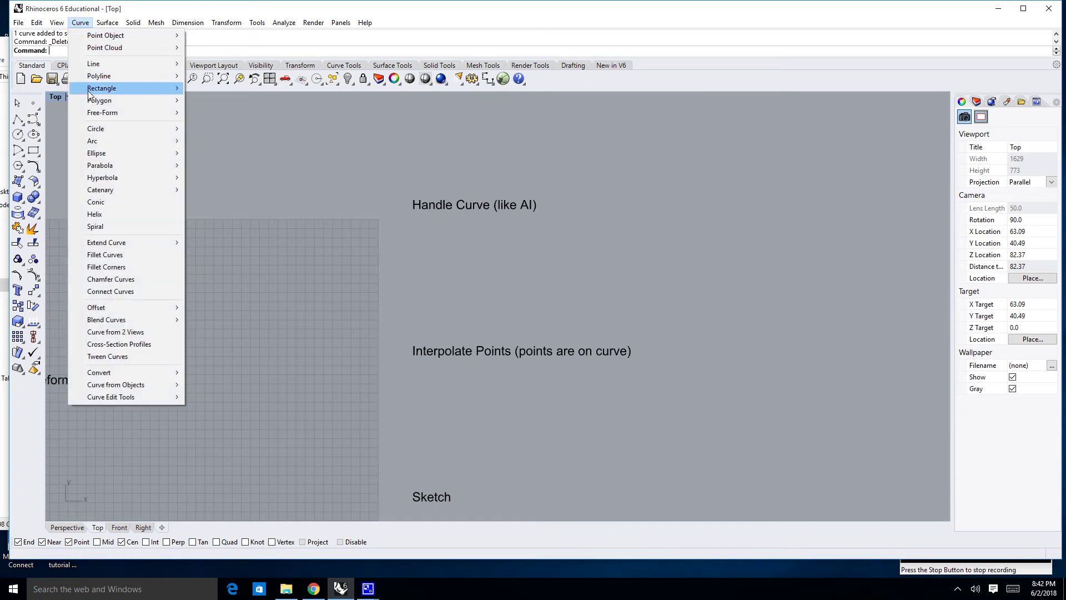
{"action": "mouse_move", "coordinate": [104, 115]}
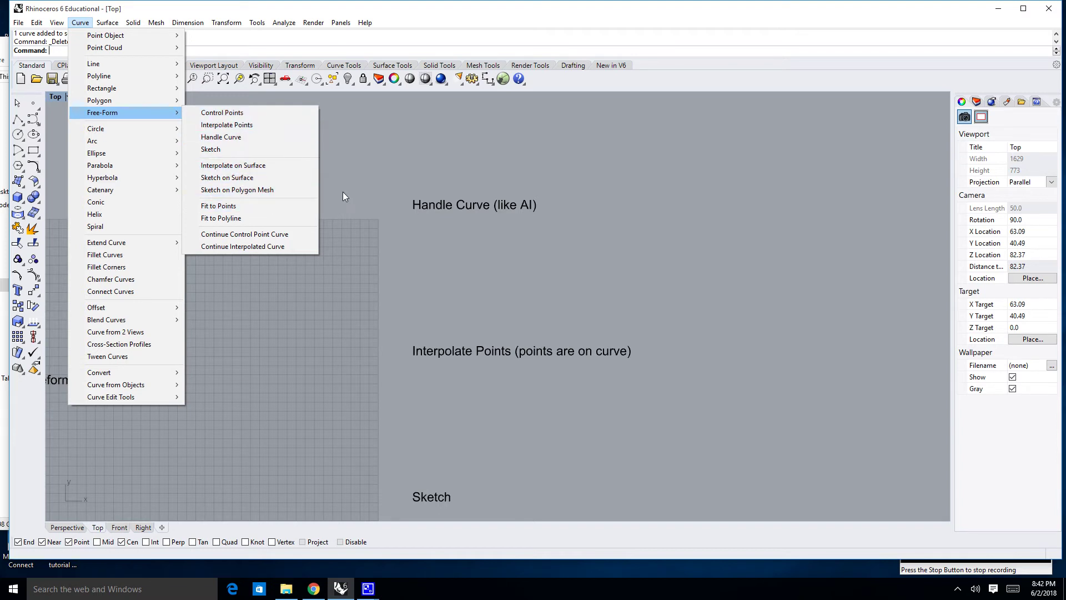
{"action": "left_click", "coordinate": [357, 195]}
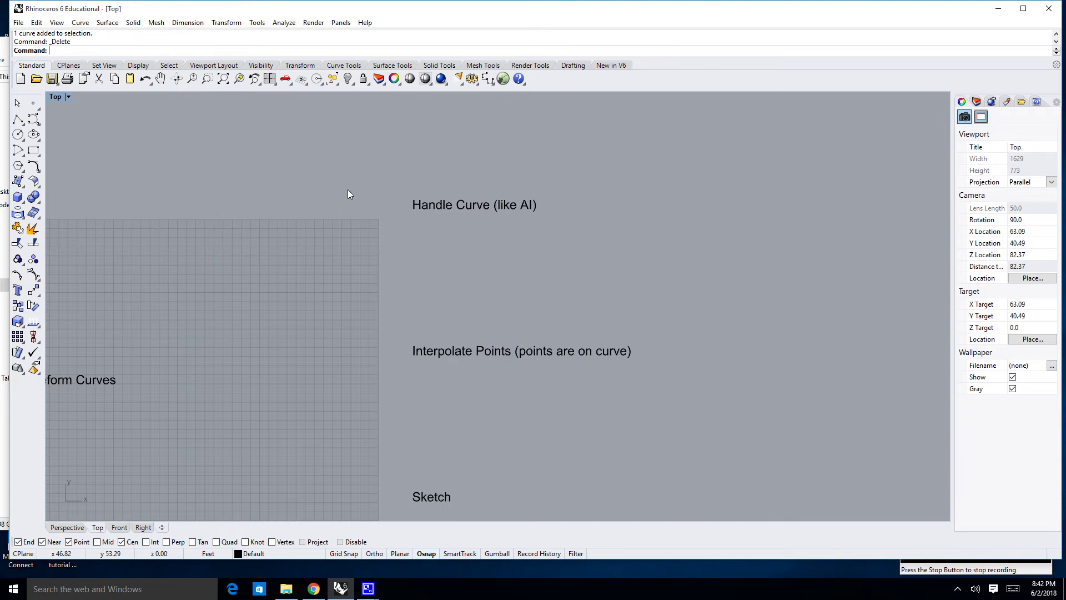
Tear off the Curve flyout as a floating palette and start the Handle Curve command
{"action": "left_click", "coordinate": [39, 127]}
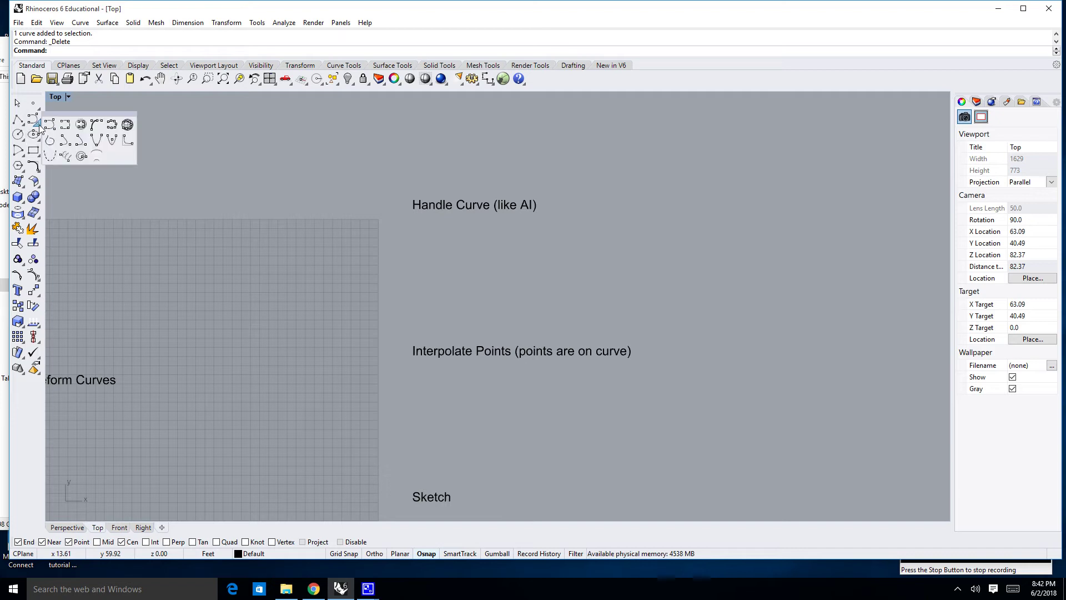
{"action": "left_click_drag", "start_coordinate": [47, 114], "coordinate": [440, 114]}
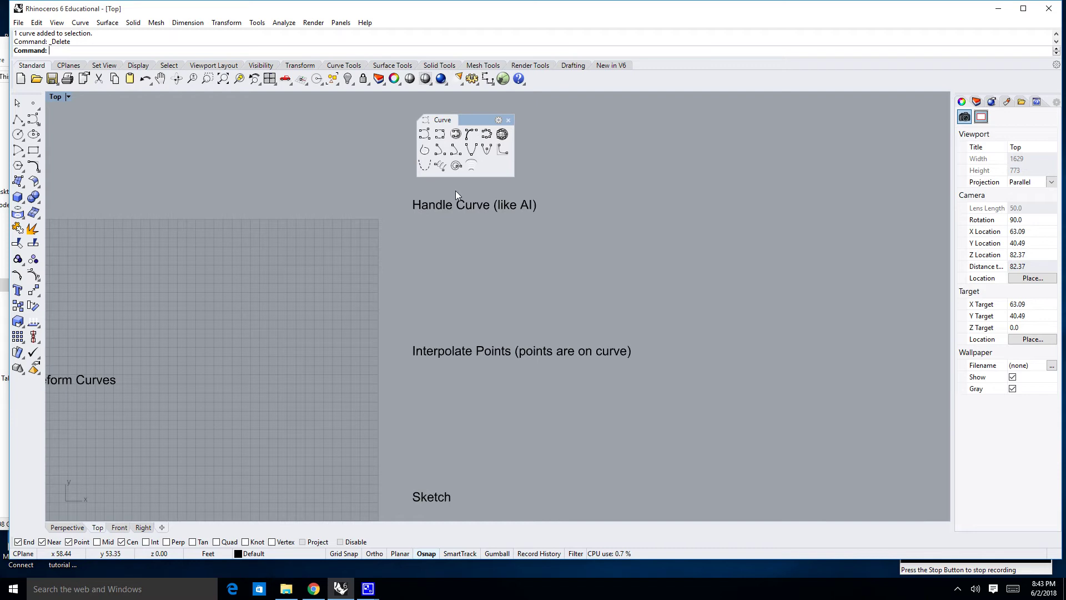
{"action": "left_click", "coordinate": [471, 136]}
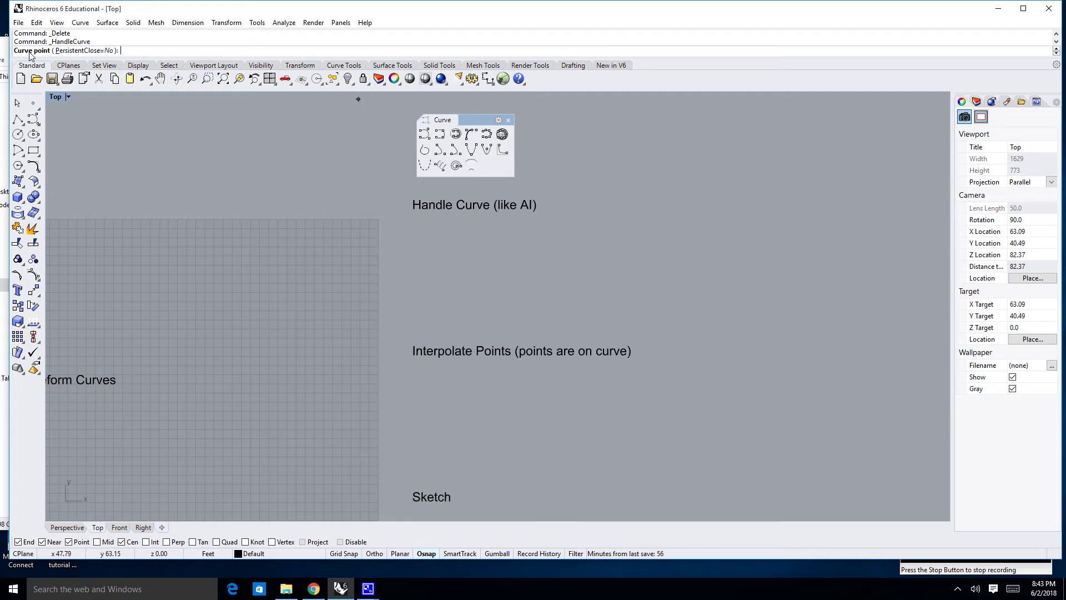
Place five curve points with their handles beside the Handle Curve label, ending in a loop
{"action": "left_click", "coordinate": [735, 172]}
{"action": "left_click", "coordinate": [806, 203]}
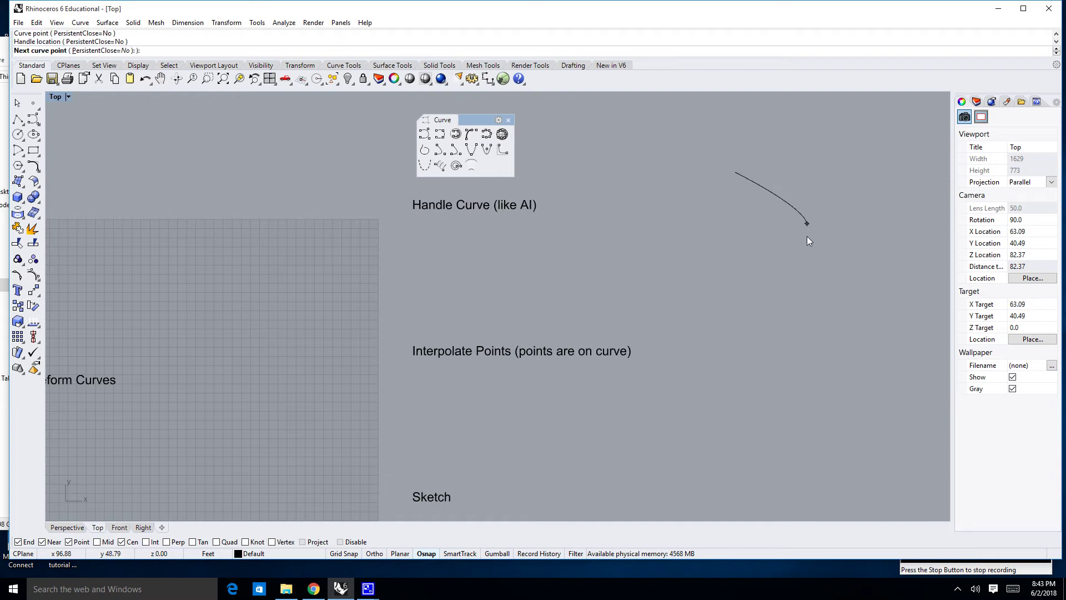
{"action": "left_click", "coordinate": [795, 285]}
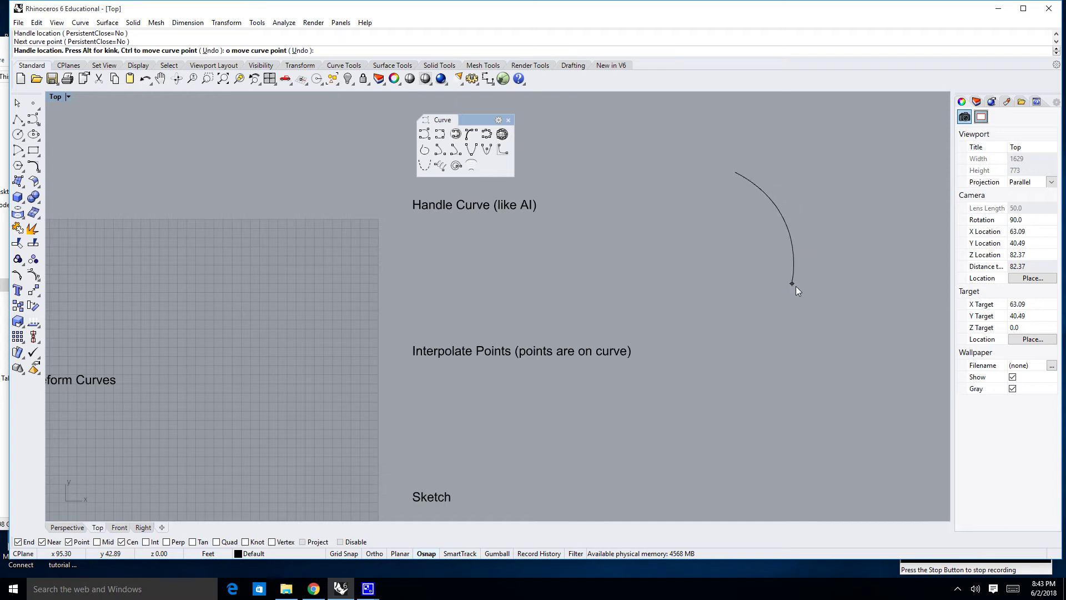
{"action": "left_click", "coordinate": [861, 262]}
{"action": "left_click", "coordinate": [860, 261]}
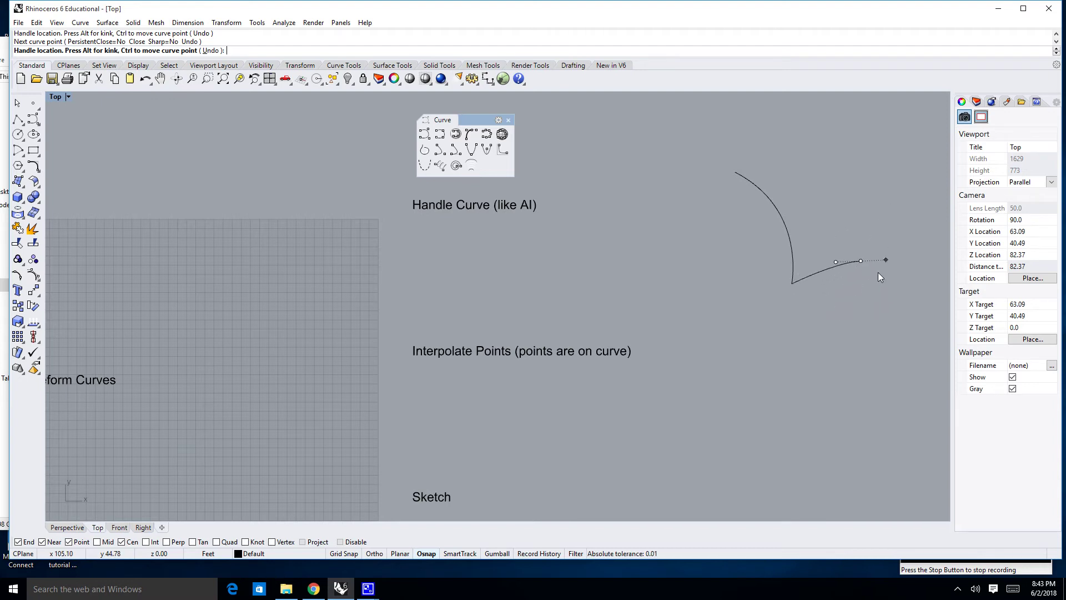
{"action": "left_click", "coordinate": [833, 339]}
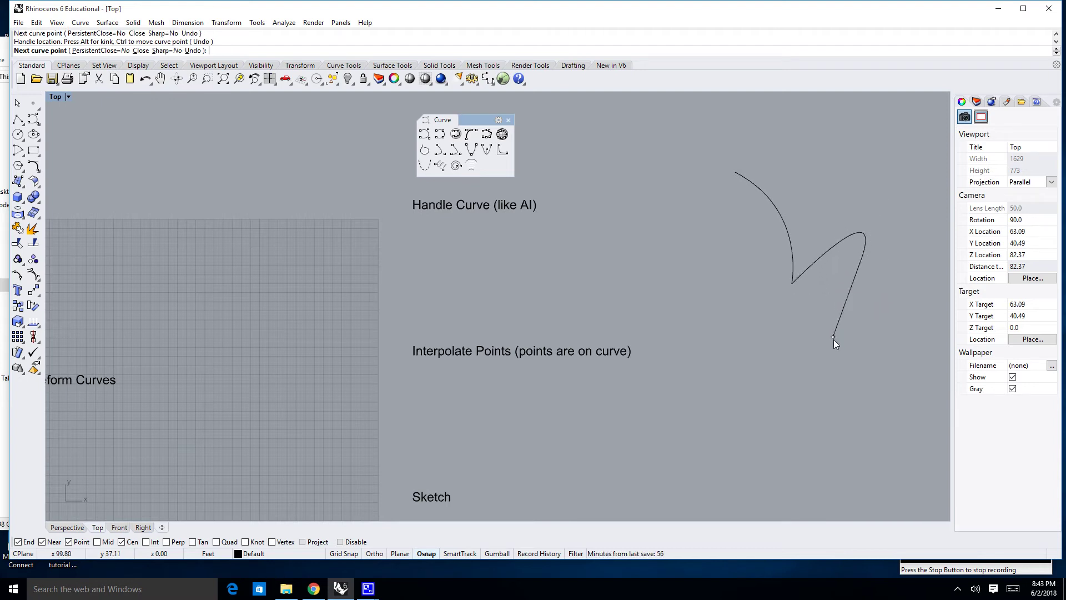
{"action": "left_click", "coordinate": [841, 398]}
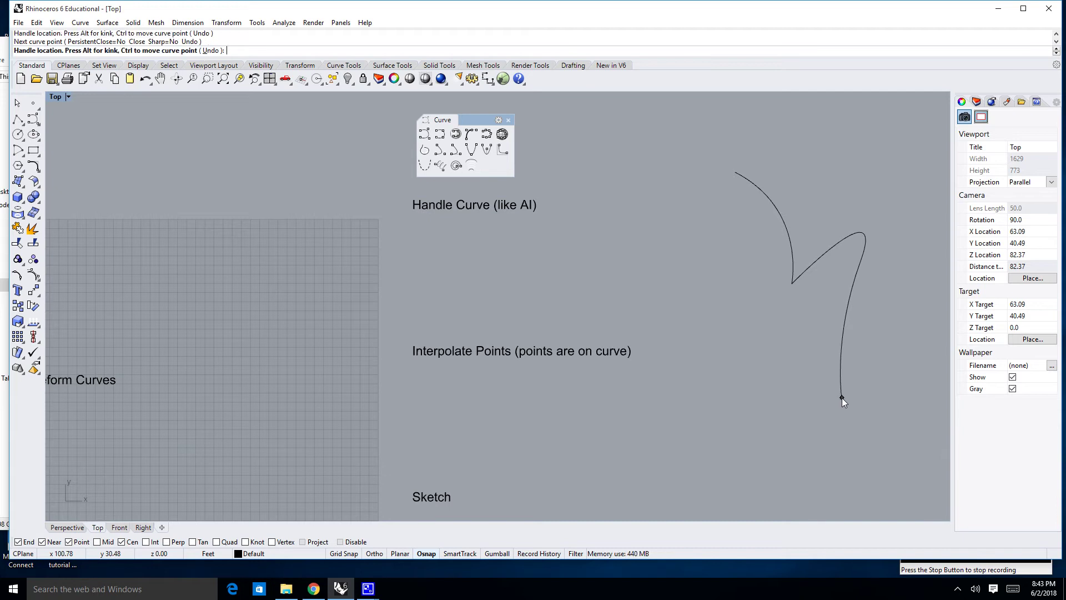
{"action": "left_click", "coordinate": [879, 313]}
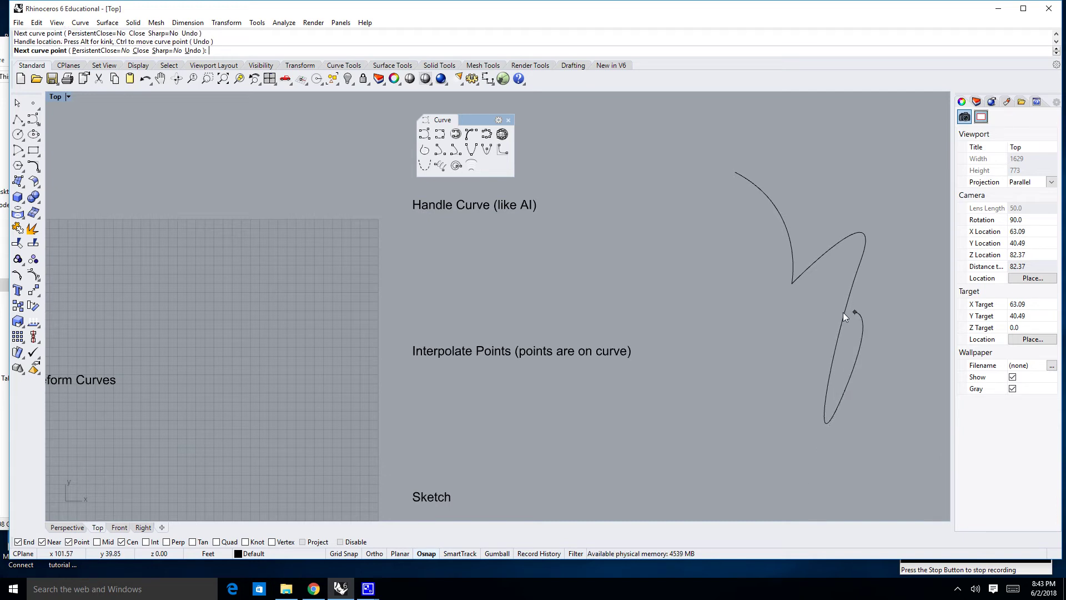
{"action": "left_click", "coordinate": [893, 357]}
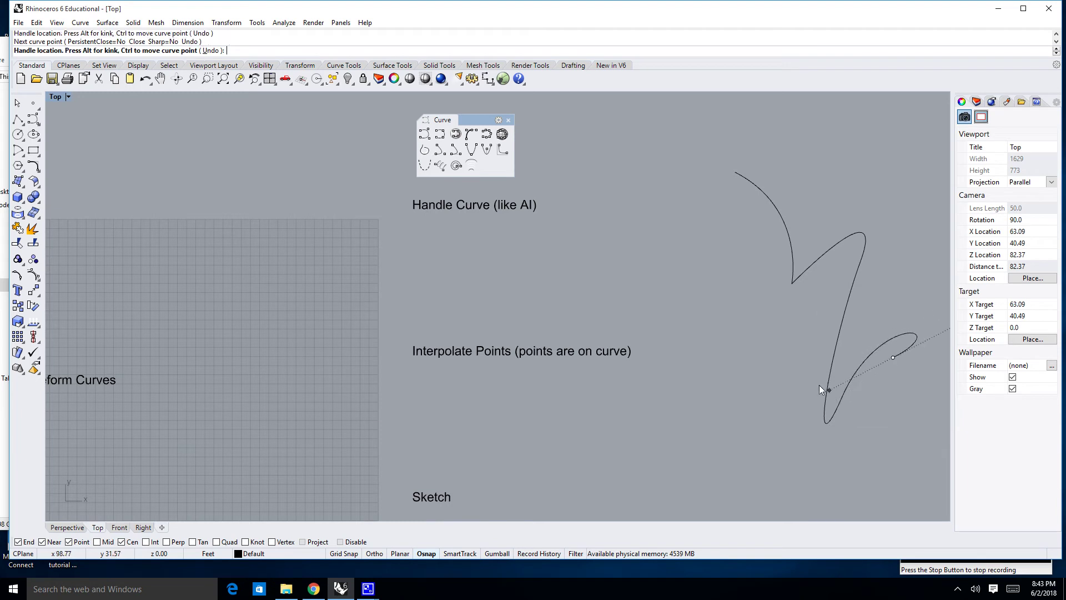
{"action": "left_click", "coordinate": [803, 378]}
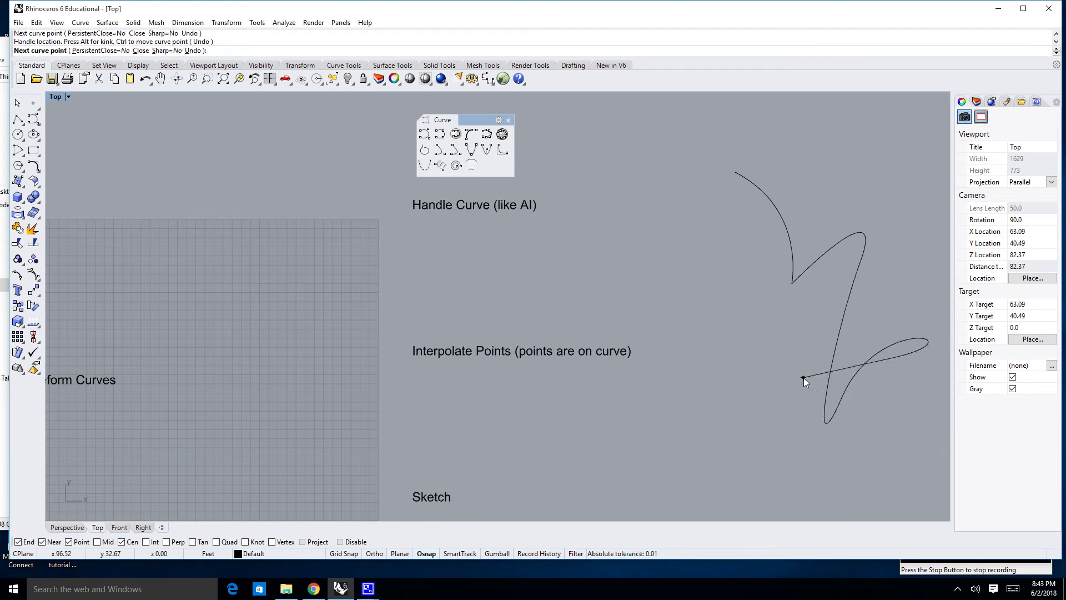
Finish the handle curve, then drag its end control points to reshape the end arc
{"action": "key", "text": "Return"}
{"action": "scroll", "coordinate": [798, 308], "scroll_direction": "down", "scroll_amount": 3}
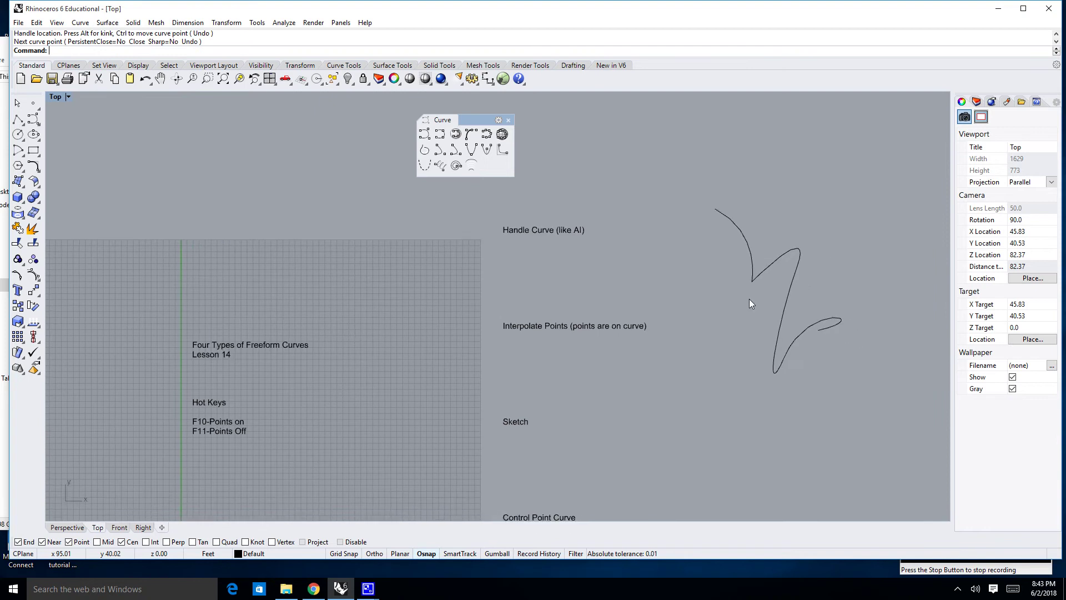
{"action": "left_click", "coordinate": [788, 285]}
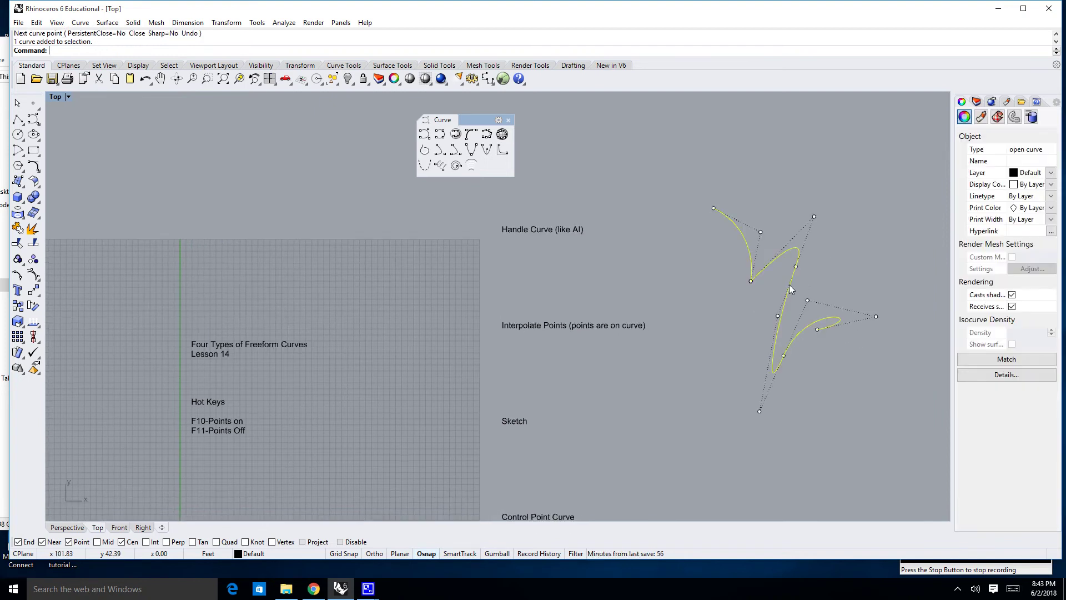
{"action": "left_click", "coordinate": [816, 329]}
{"action": "left_click_drag", "start_coordinate": [816, 331], "coordinate": [898, 368]}
{"action": "scroll", "coordinate": [879, 322], "scroll_direction": "up", "scroll_amount": 5}
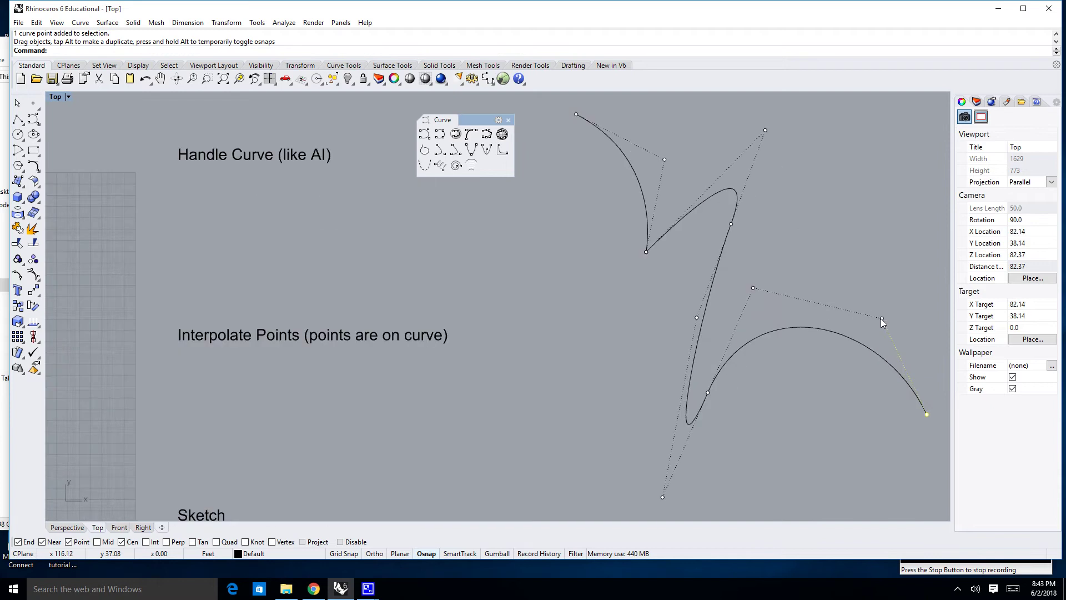
{"action": "left_click_drag", "start_coordinate": [882, 319], "coordinate": [840, 369]}
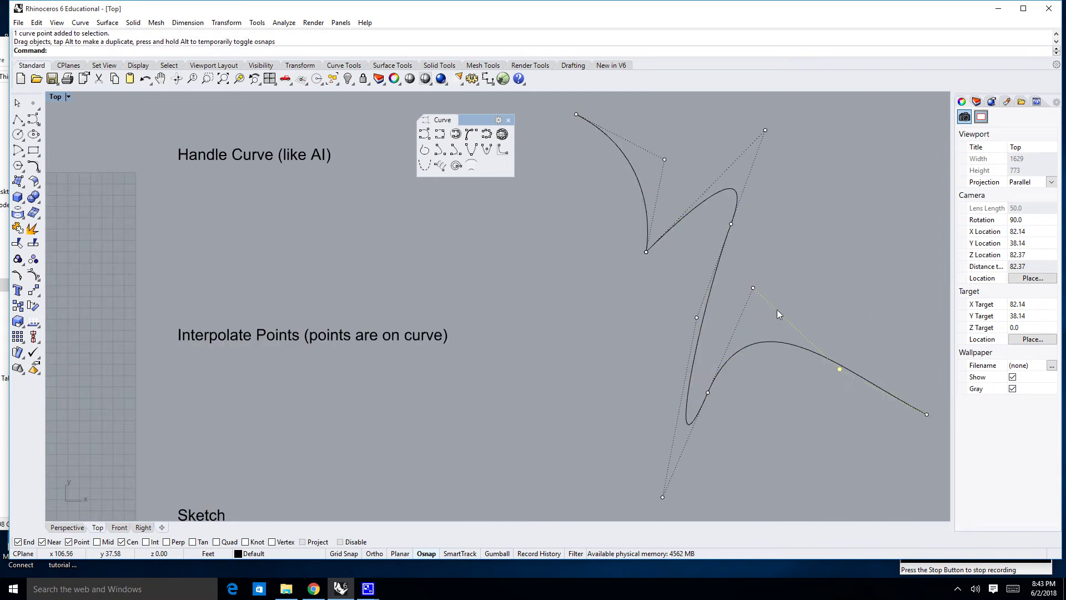
Drag the cusp control point up and down repeatedly to reshape the lower curve
{"action": "right_click_drag", "start_coordinate": [777, 314], "coordinate": [811, 258]}
{"action": "left_click_drag", "start_coordinate": [806, 242], "coordinate": [807, 418]}
{"action": "scroll", "coordinate": [805, 333], "scroll_direction": "up", "scroll_amount": 6}
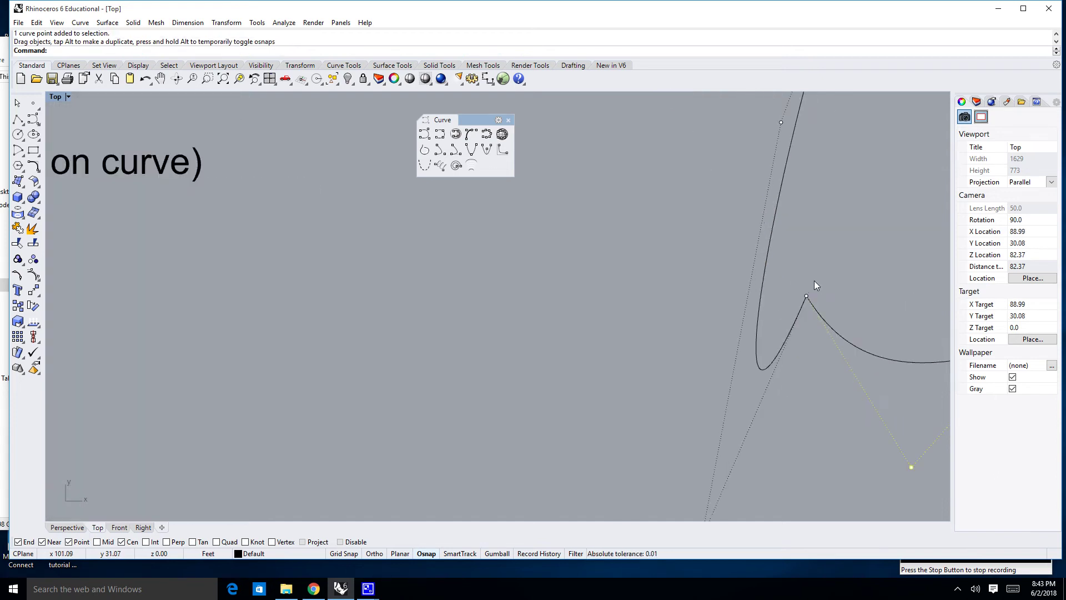
{"action": "scroll", "coordinate": [812, 287], "scroll_direction": "up", "scroll_amount": 6}
{"action": "scroll", "coordinate": [808, 297], "scroll_direction": "down", "scroll_amount": 8}
{"action": "scroll", "coordinate": [806, 298], "scroll_direction": "up", "scroll_amount": 8}
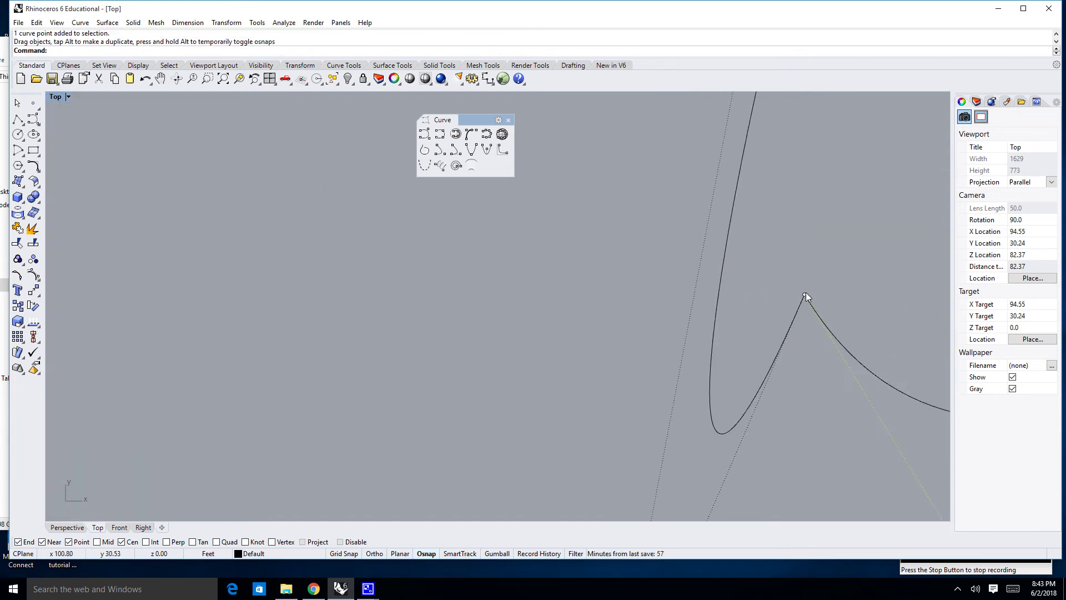
{"action": "left_click_drag", "start_coordinate": [805, 295], "coordinate": [813, 412]}
{"action": "scroll", "coordinate": [808, 311], "scroll_direction": "up", "scroll_amount": 3}
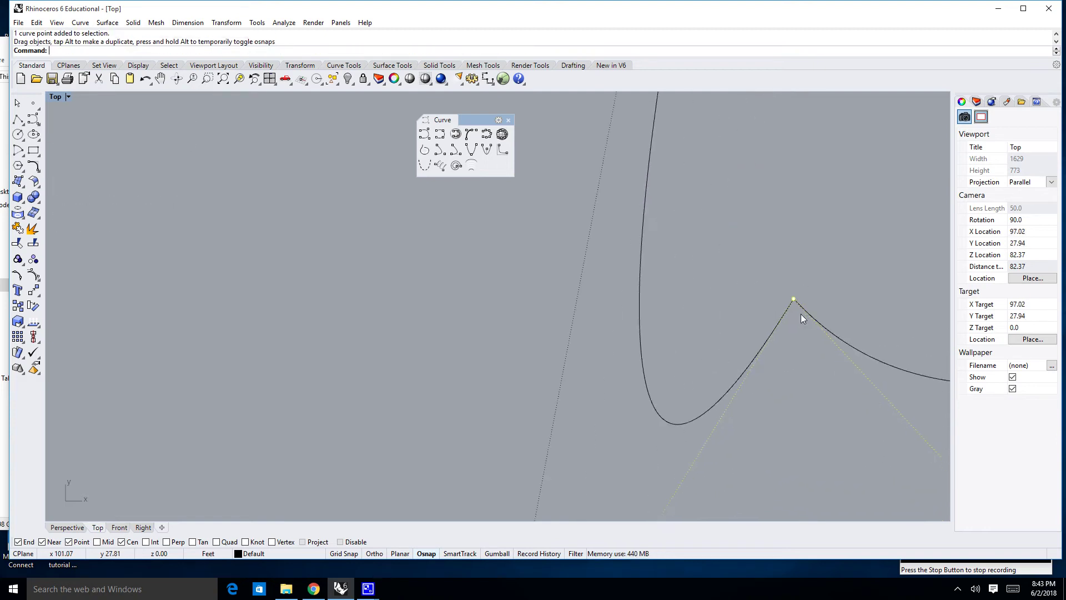
{"action": "left_click_drag", "start_coordinate": [794, 300], "coordinate": [808, 410]}
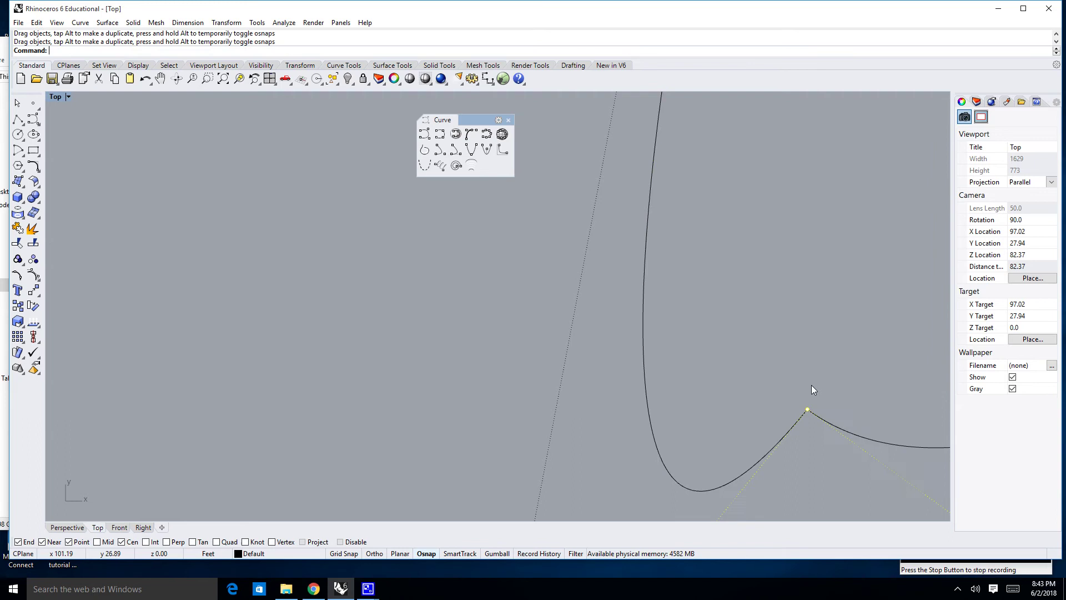
{"action": "key", "text": "Escape"}
{"action": "right_click_drag", "start_coordinate": [811, 384], "coordinate": [799, 254]}
Delete the cusp point, undo it, then raise it to form a Z-like kink
{"action": "left_click", "coordinate": [798, 285]}
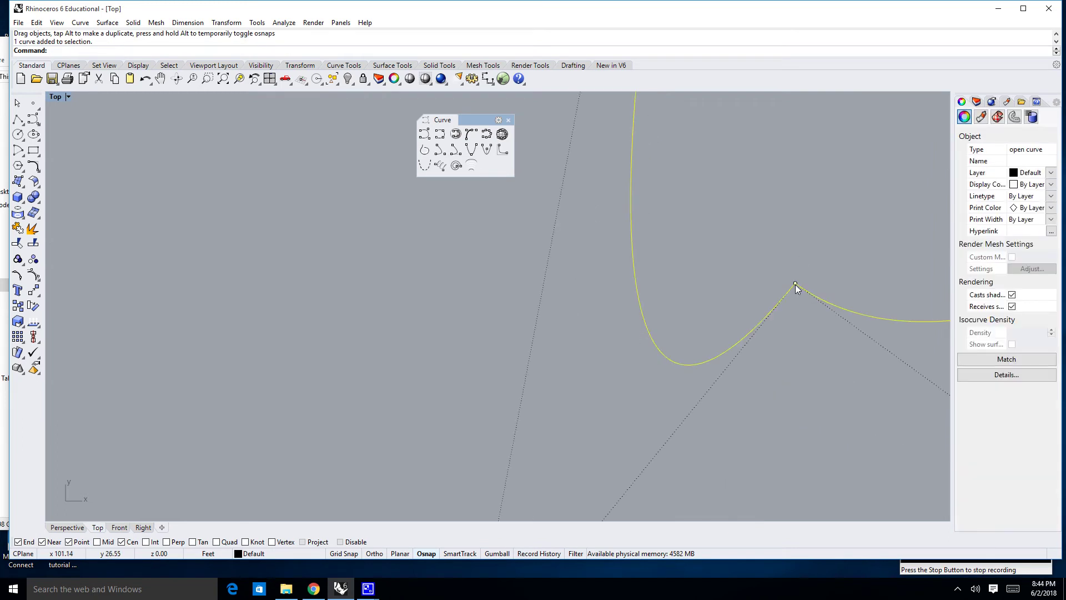
{"action": "left_click", "coordinate": [795, 284]}
{"action": "key", "text": "Delete"}
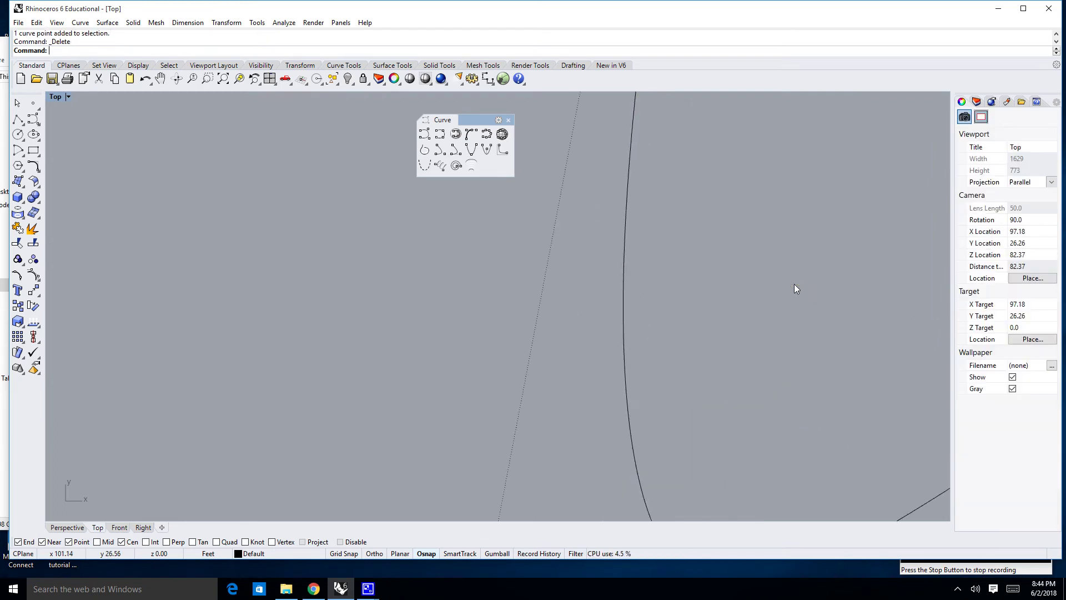
{"action": "scroll", "coordinate": [762, 265], "scroll_direction": "down", "scroll_amount": 5}
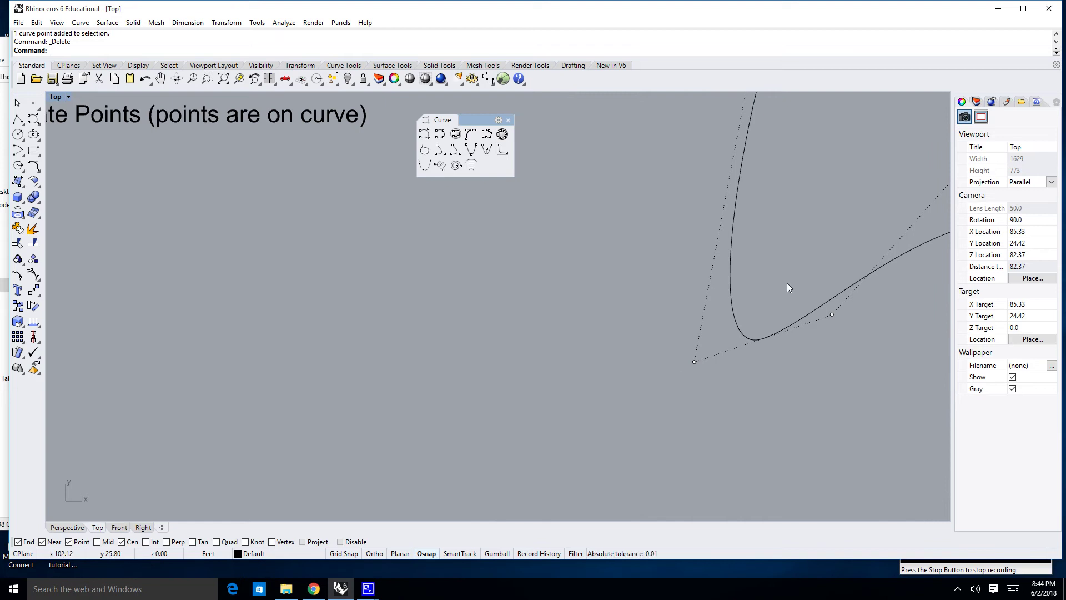
{"action": "scroll", "coordinate": [787, 282], "scroll_direction": "down", "scroll_amount": 3}
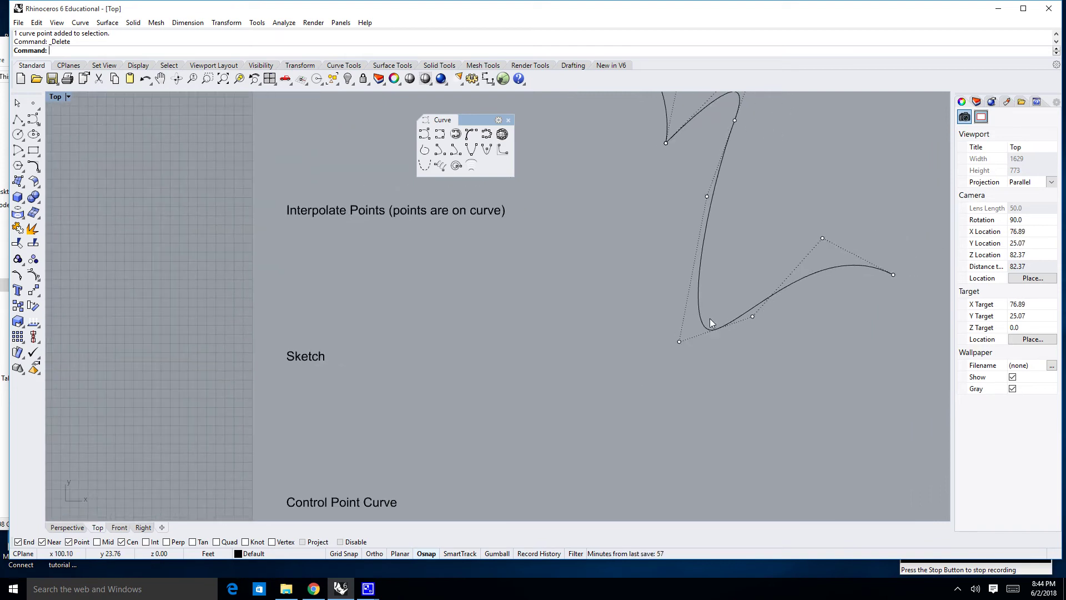
{"action": "key", "text": "ctrl+z"}
{"action": "scroll", "coordinate": [719, 289], "scroll_direction": "up", "scroll_amount": 5}
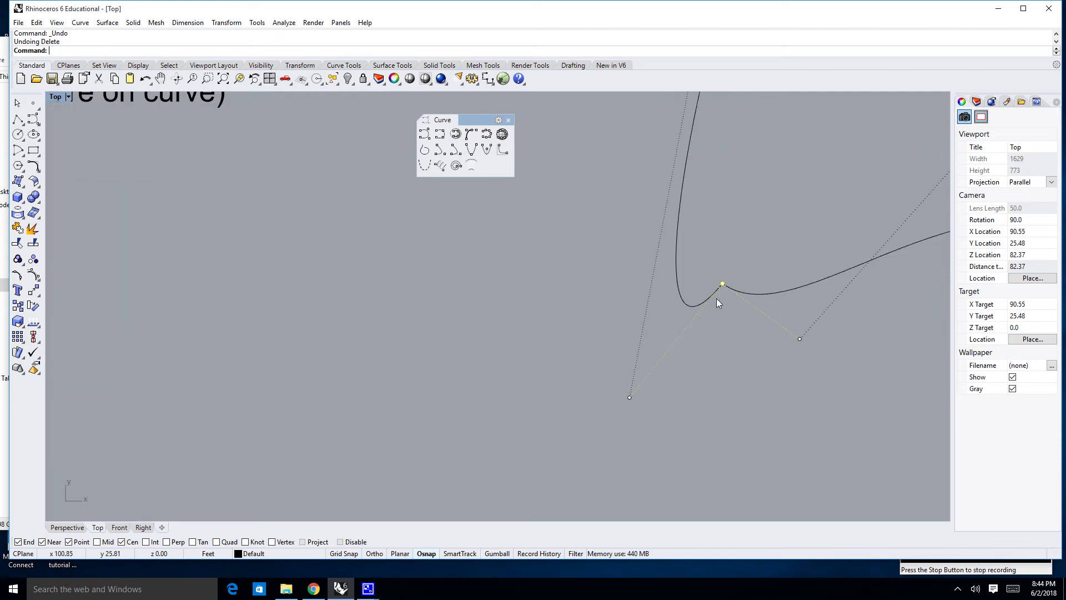
{"action": "left_click_drag", "start_coordinate": [721, 285], "coordinate": [753, 216]}
{"action": "key", "text": "Escape"}
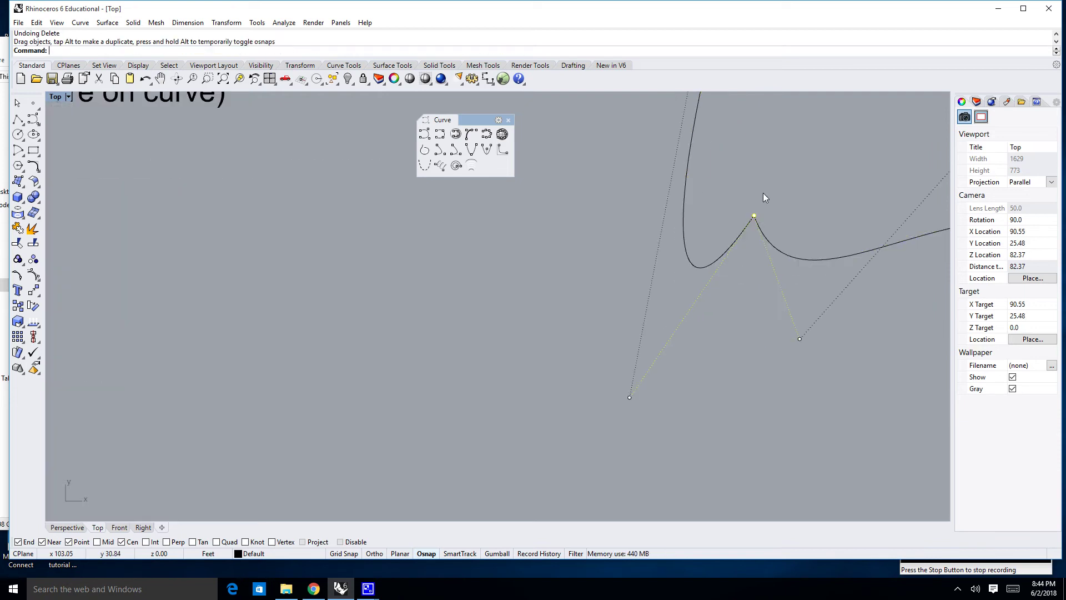
{"action": "scroll", "coordinate": [764, 196], "scroll_direction": "down", "scroll_amount": 5}
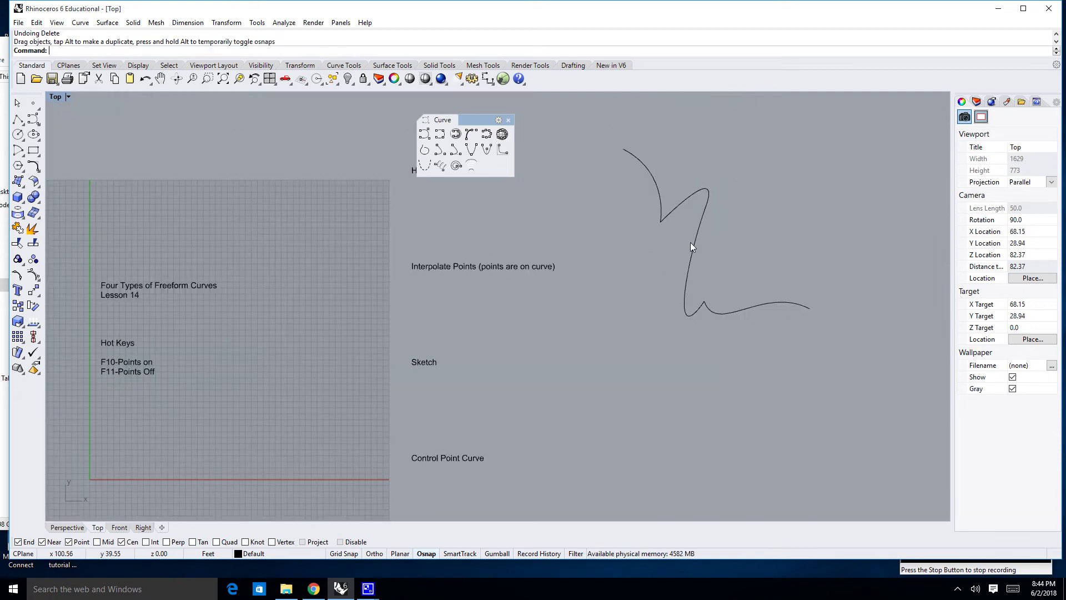
{"action": "left_click", "coordinate": [694, 245]}
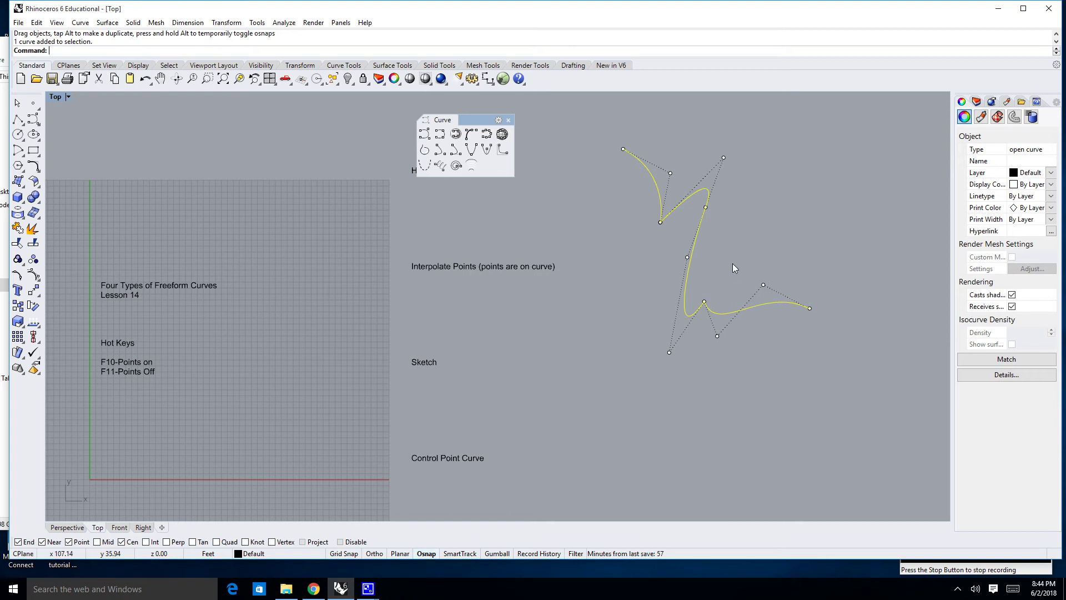
{"action": "key", "text": "Escape"}
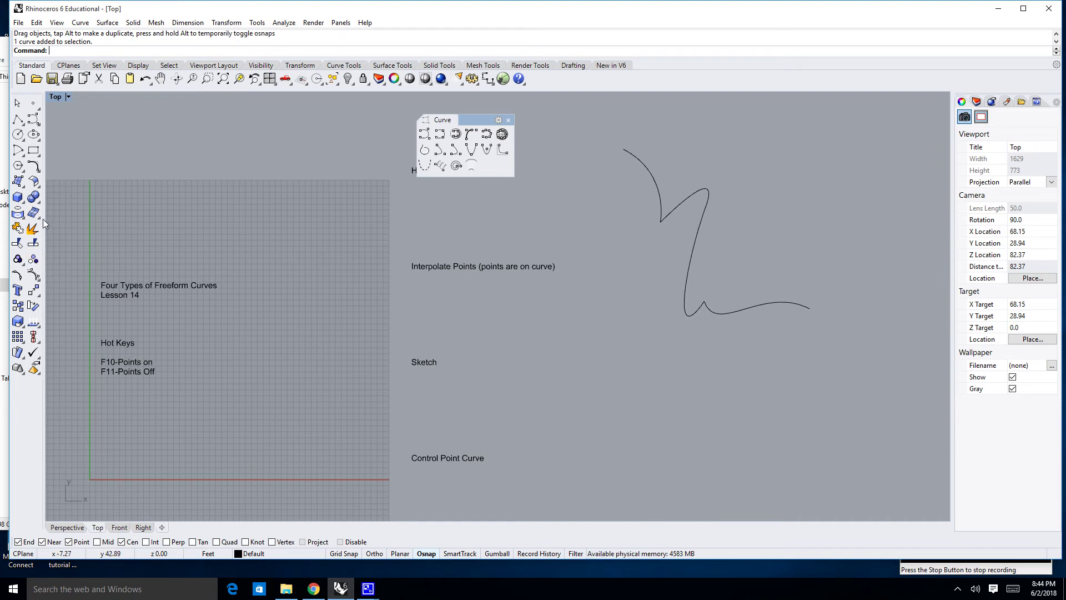
Float the Point Edit toolbar and turn on the freeform curve's control points
{"action": "left_click", "coordinate": [38, 283]}
{"action": "left_click_drag", "start_coordinate": [65, 273], "coordinate": [237, 215]}
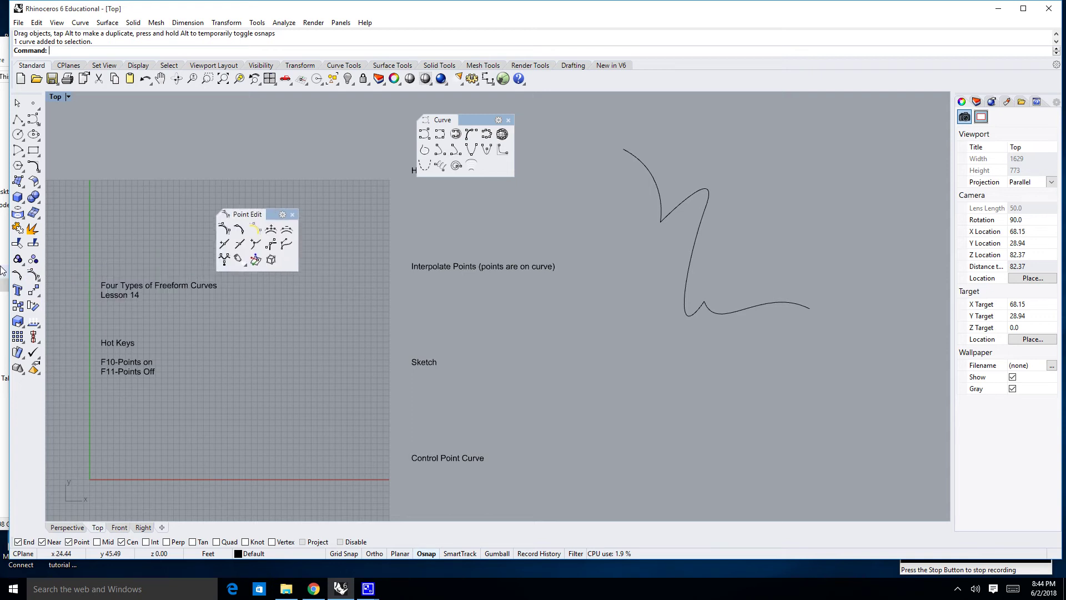
{"action": "left_click", "coordinate": [224, 229]}
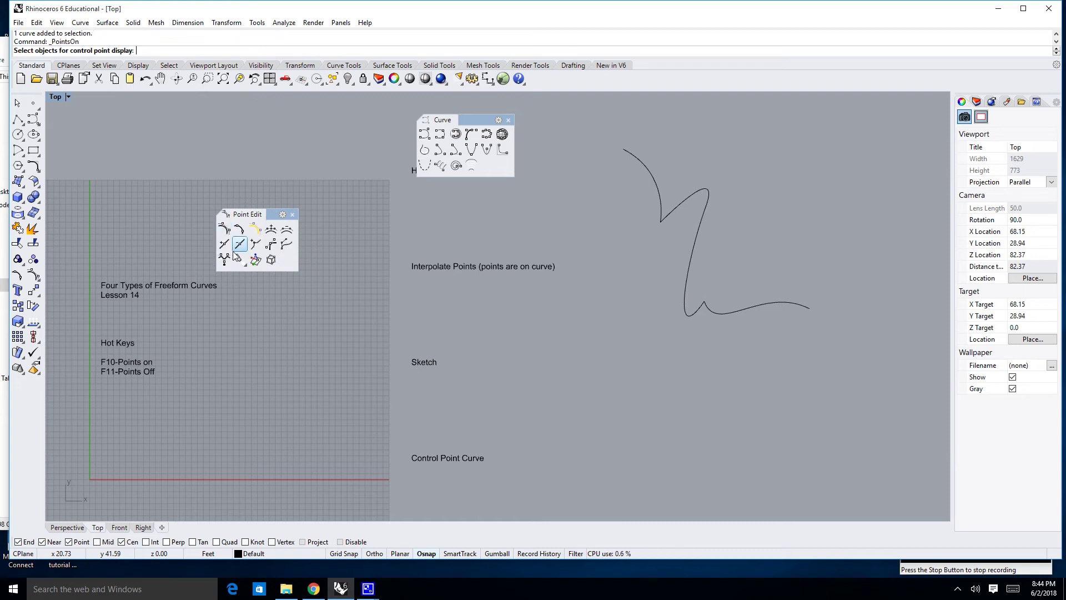
{"action": "left_click", "coordinate": [697, 235]}
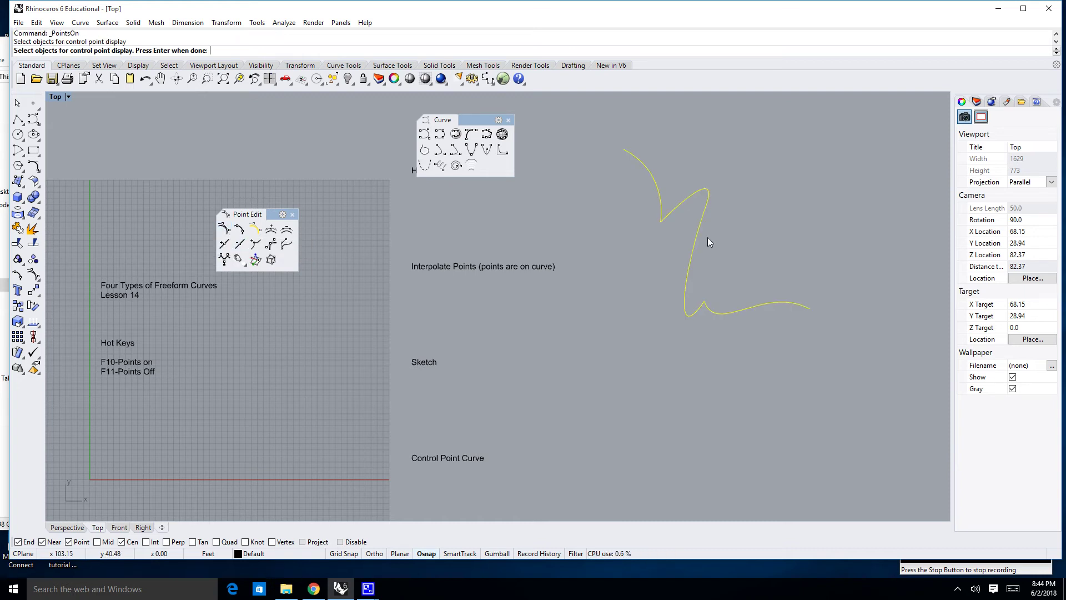
{"action": "key", "text": "Return"}
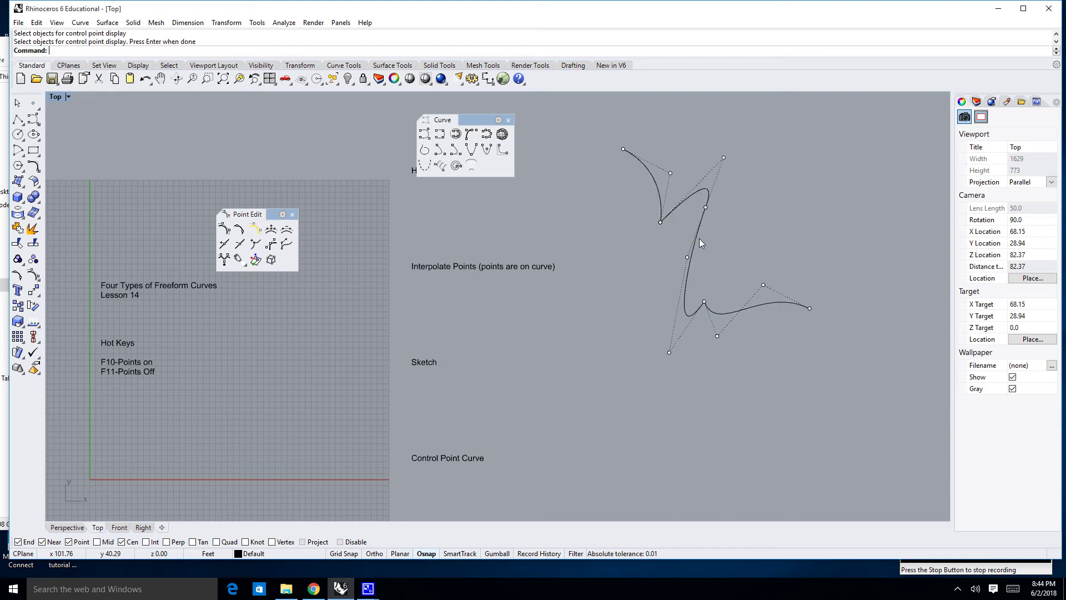
Drag five control points to form a deep downward loop ending in a rightward hook
{"action": "left_click_drag", "start_coordinate": [724, 158], "coordinate": [779, 187]}
{"action": "left_click_drag", "start_coordinate": [763, 284], "coordinate": [803, 209]}
{"action": "left_click_drag", "start_coordinate": [705, 301], "coordinate": [688, 370]}
{"action": "left_click_drag", "start_coordinate": [718, 335], "coordinate": [771, 361]}
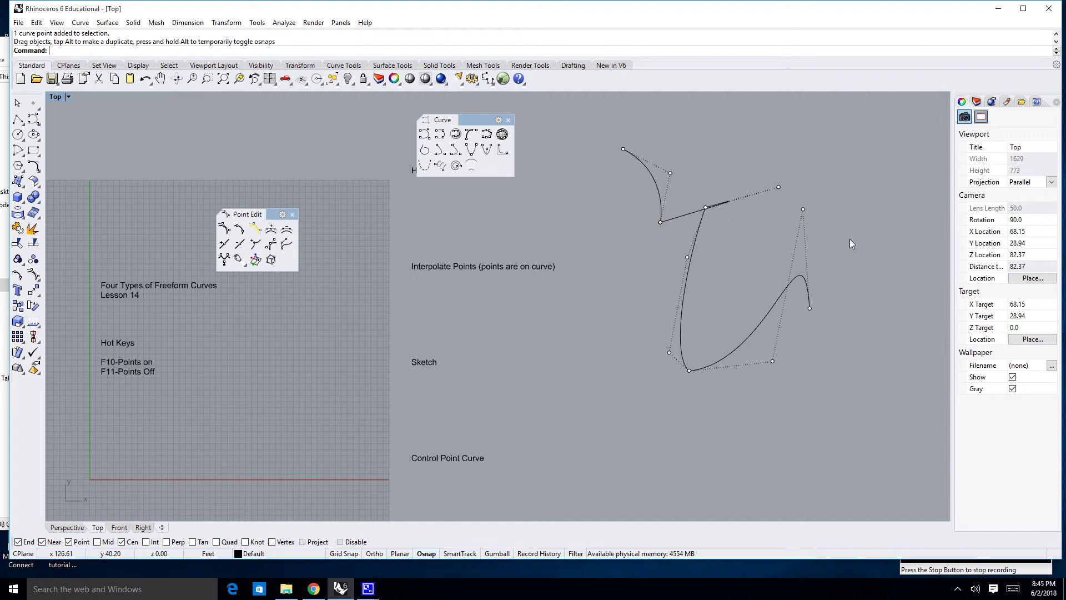
{"action": "scroll", "coordinate": [728, 211], "scroll_direction": "up", "scroll_amount": 5}
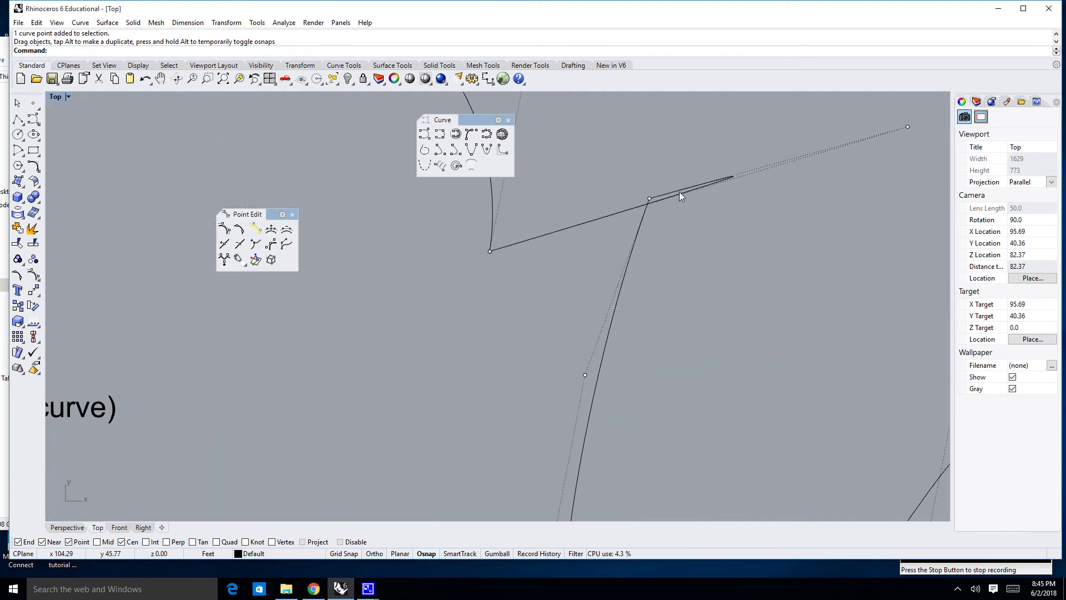
{"action": "left_click_drag", "start_coordinate": [651, 200], "coordinate": [729, 254]}
{"action": "scroll", "coordinate": [770, 274], "scroll_direction": "down", "scroll_amount": 5}
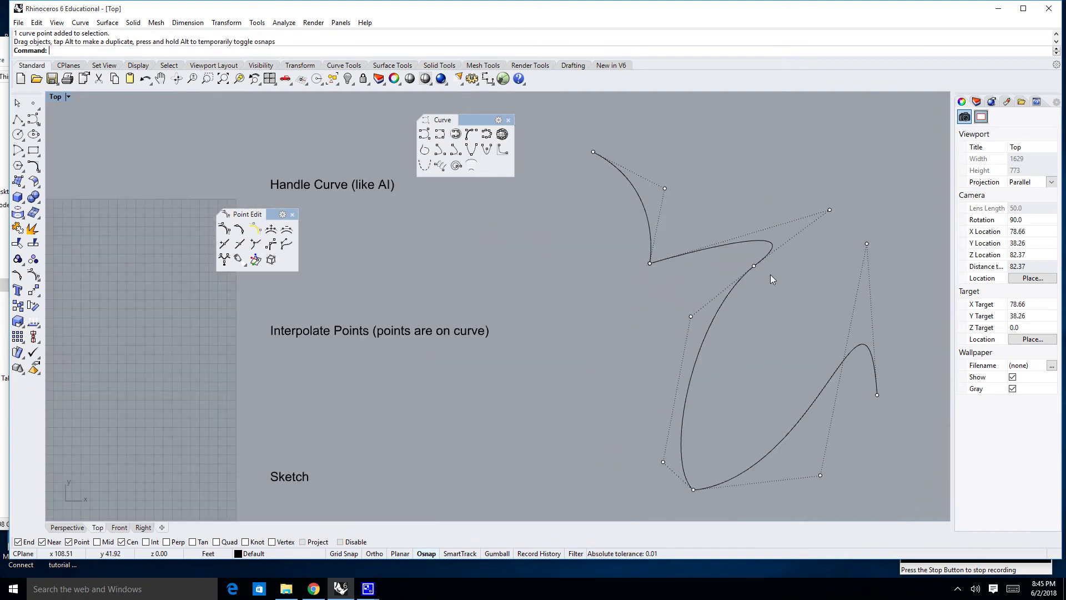
{"action": "scroll", "coordinate": [781, 227], "scroll_direction": "down", "scroll_amount": 3}
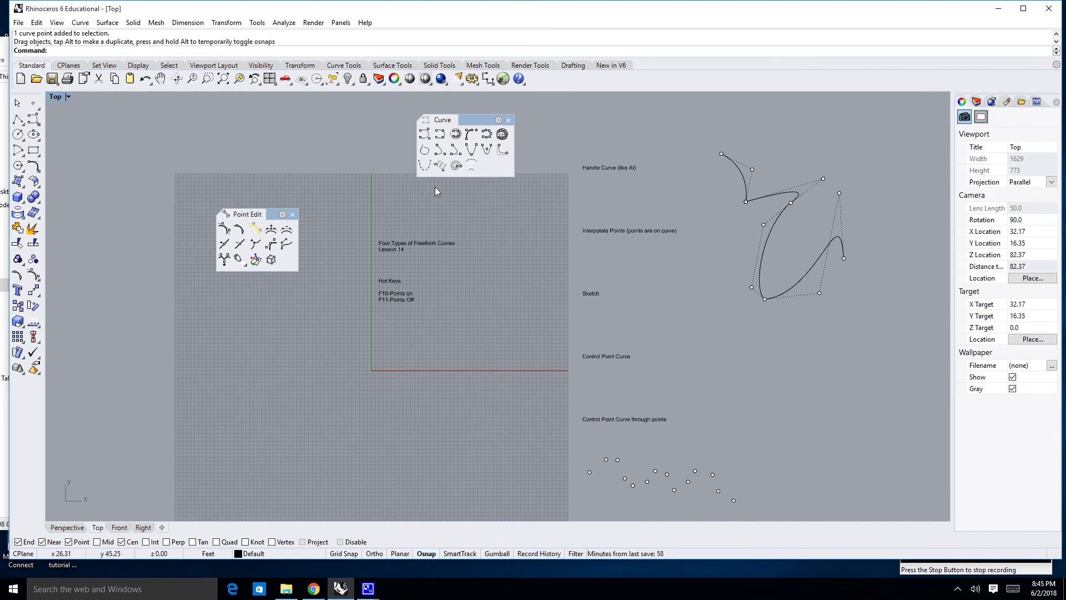
Hide the control points, then select and delete the reshaped handle curve
{"action": "right_click_drag", "start_coordinate": [433, 218], "coordinate": [429, 218]}
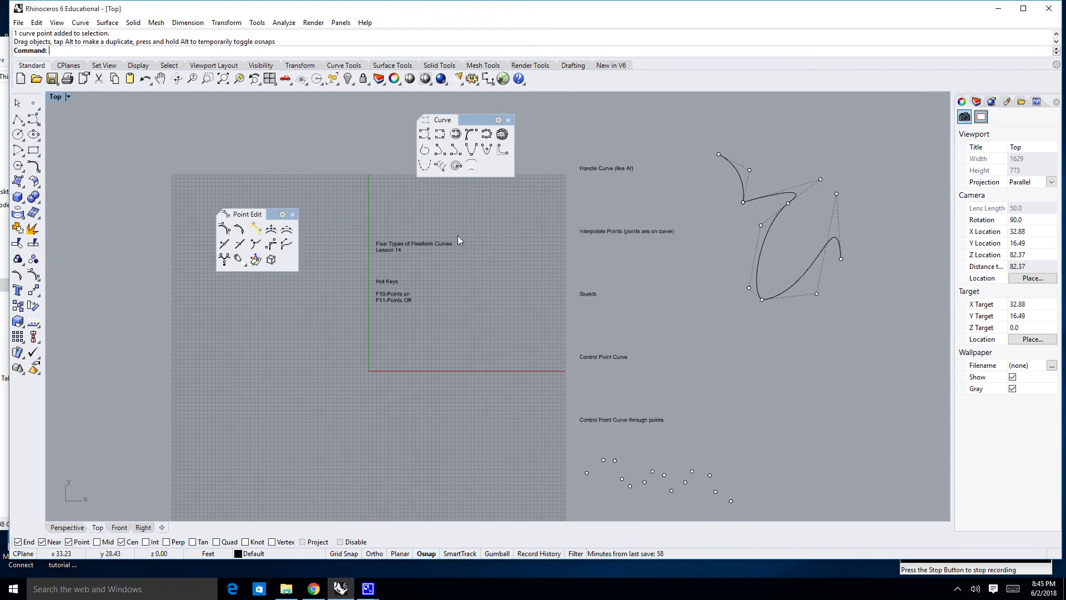
{"action": "right_click", "coordinate": [239, 230]}
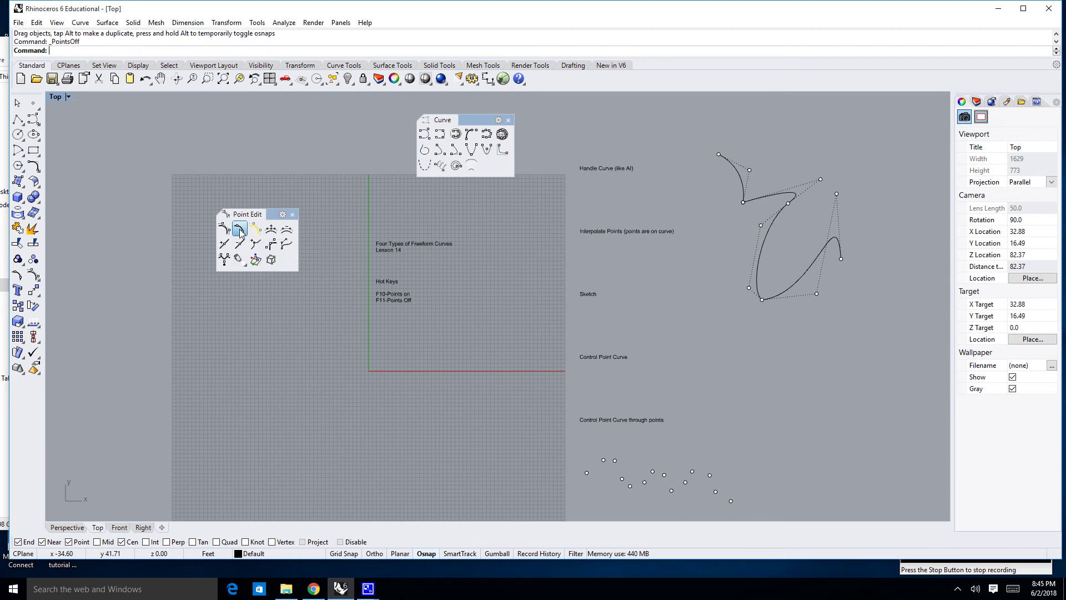
{"action": "left_click", "coordinate": [732, 178]}
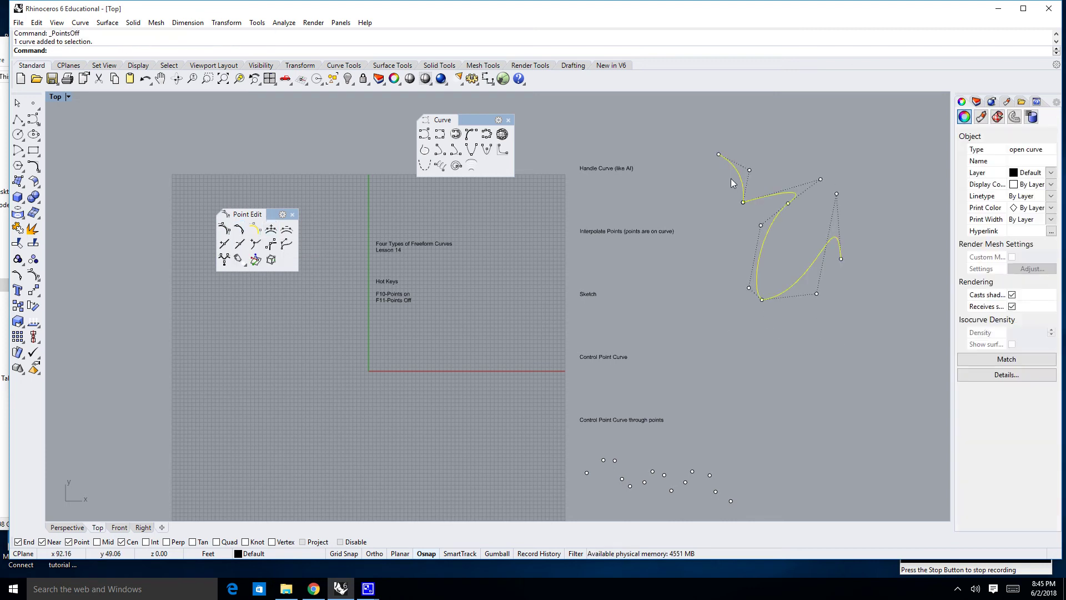
{"action": "key", "text": "Delete"}
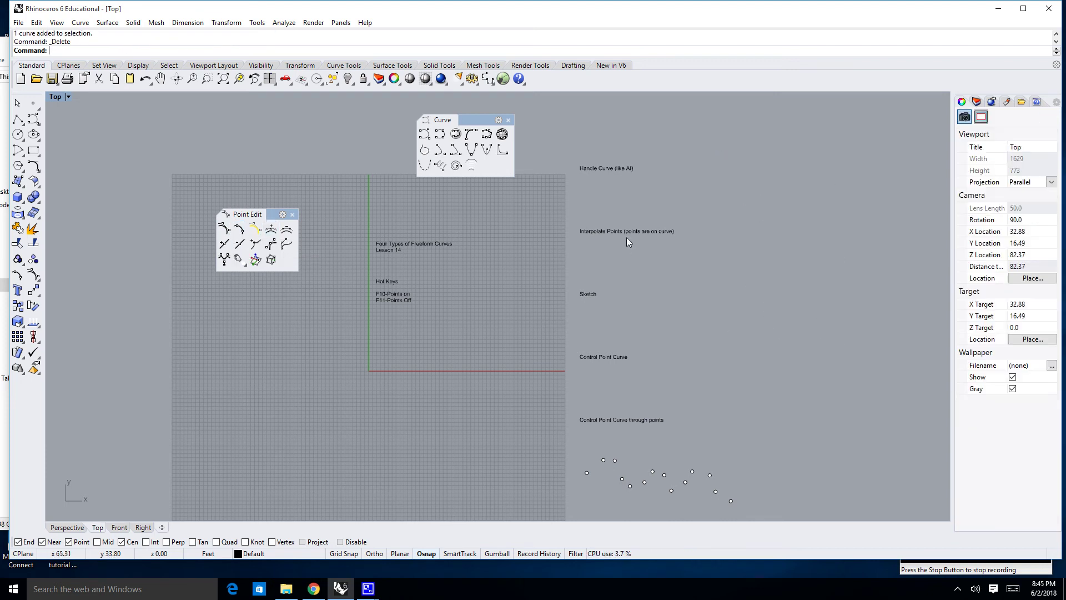
{"action": "scroll", "coordinate": [633, 232], "scroll_direction": "up", "scroll_amount": 3}
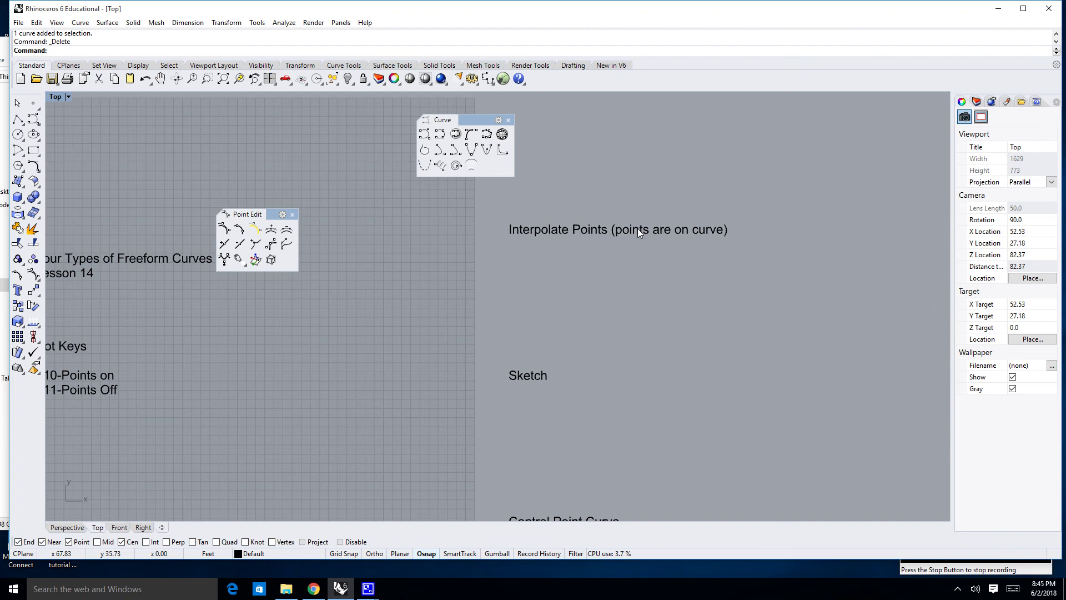
{"action": "left_click", "coordinate": [440, 134]}
{"action": "scroll", "coordinate": [788, 238], "scroll_direction": "down", "scroll_amount": 3}
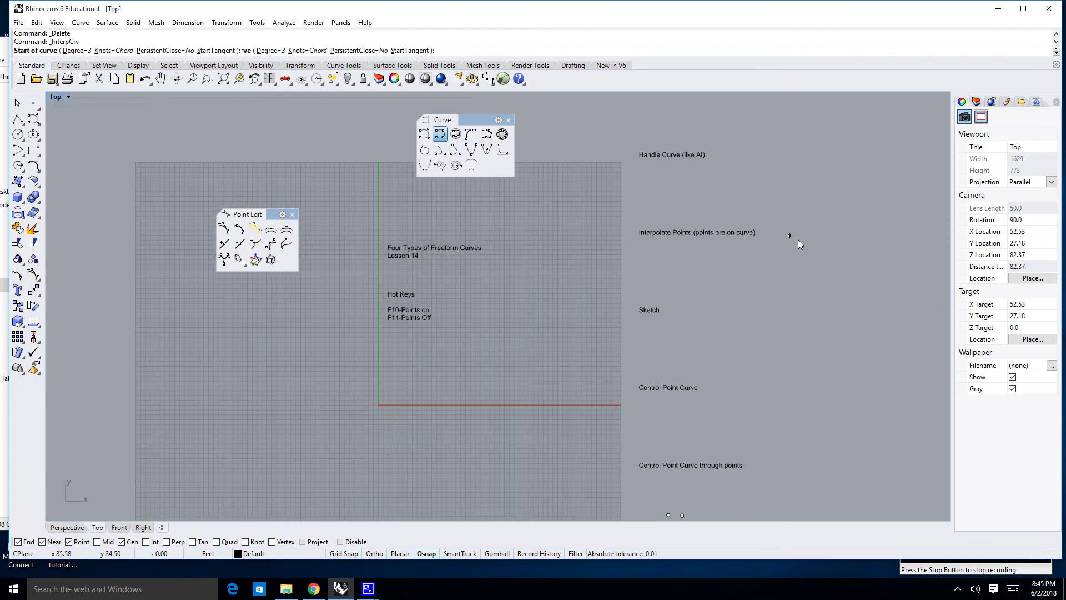
{"action": "left_click", "coordinate": [809, 245]}
{"action": "left_click", "coordinate": [843, 228]}
{"action": "left_click", "coordinate": [863, 256]}
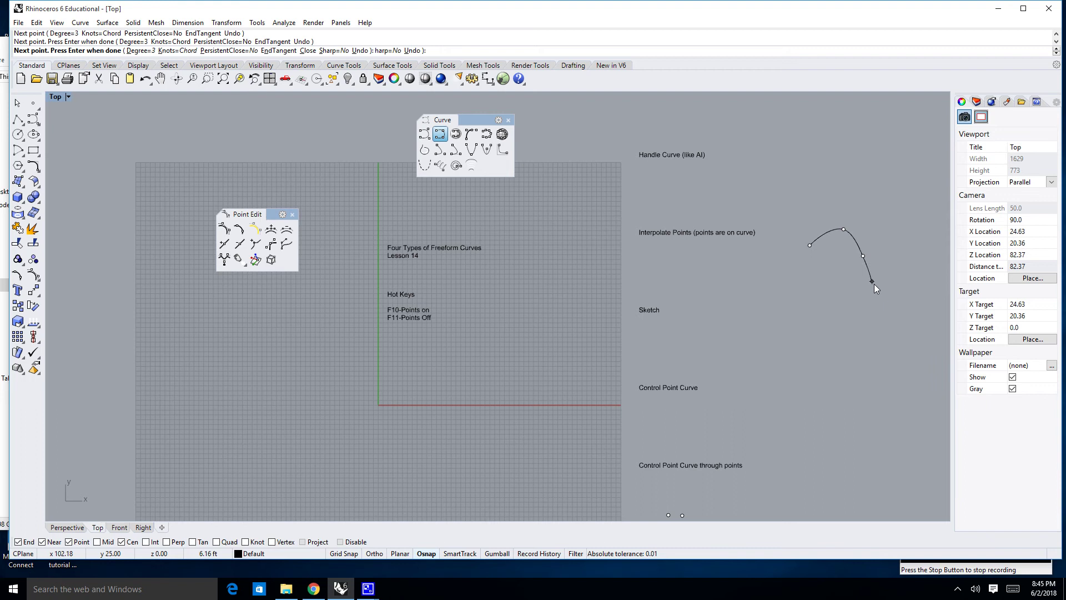
{"action": "left_click", "coordinate": [874, 283]}
{"action": "left_click", "coordinate": [890, 255]}
{"action": "left_click", "coordinate": [913, 271]}
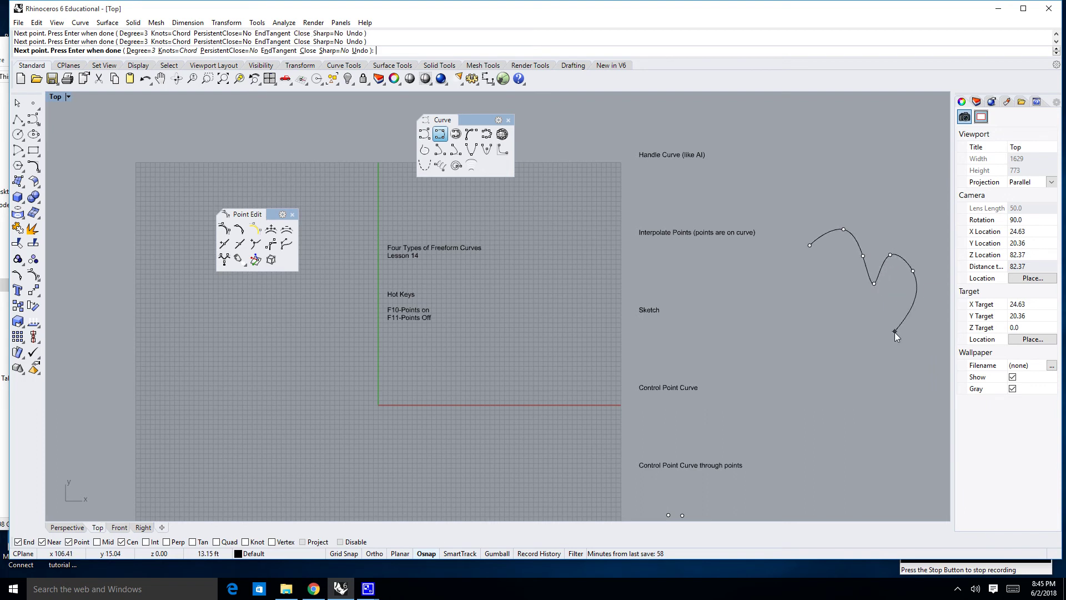
{"action": "left_click", "coordinate": [894, 332]}
{"action": "left_click", "coordinate": [930, 321]}
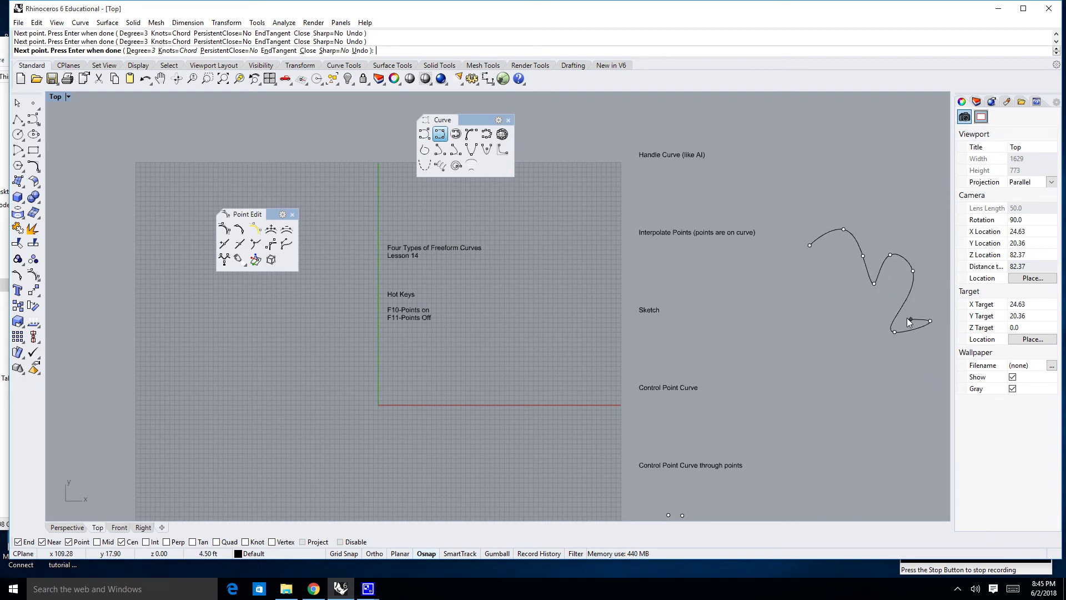
{"action": "key", "text": "Return"}
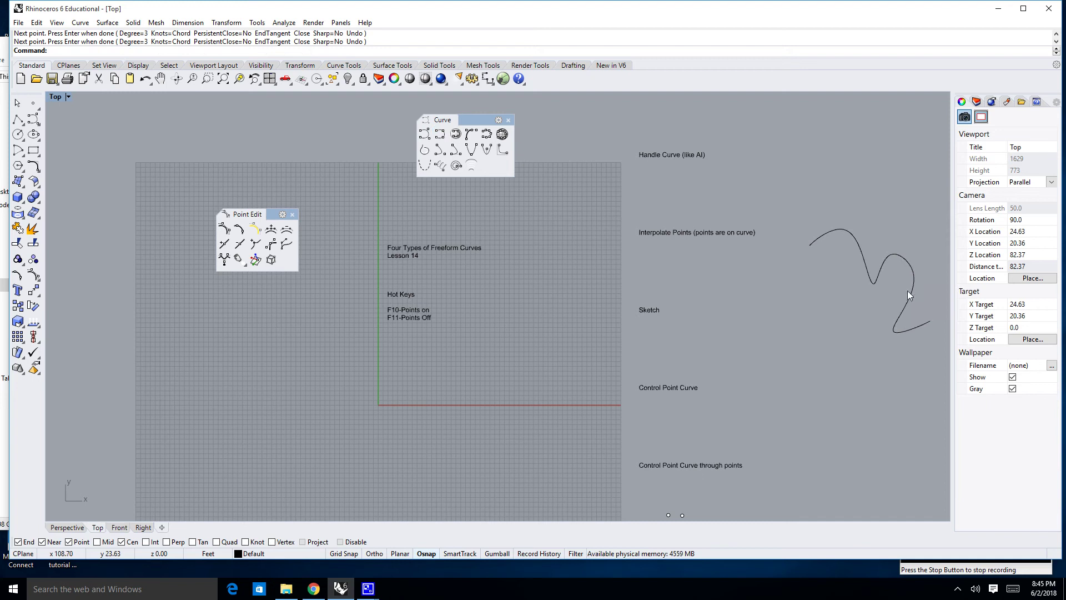
{"action": "left_click", "coordinate": [915, 282]}
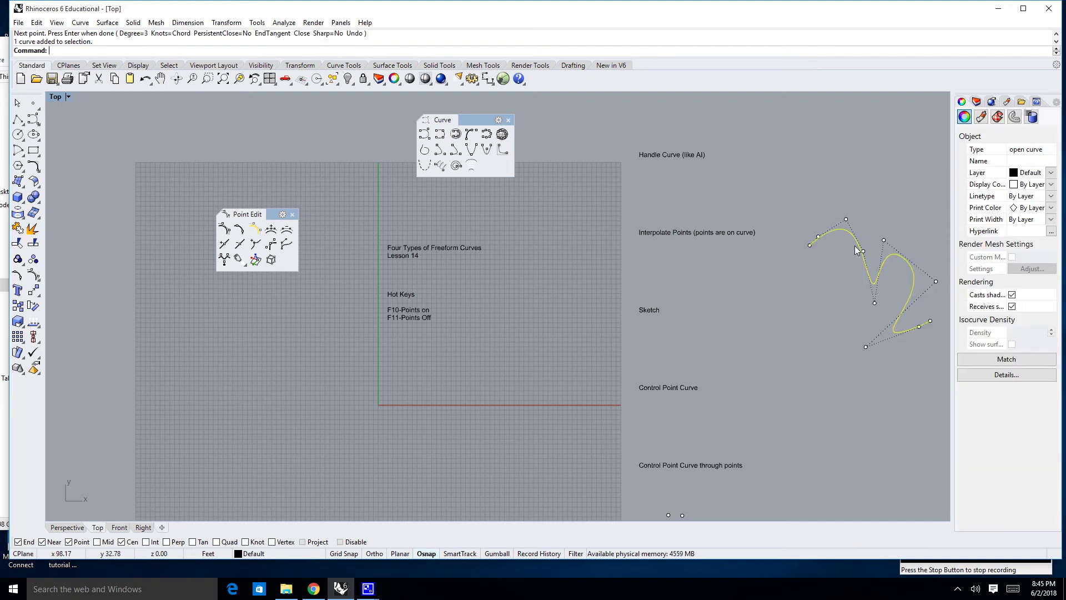
{"action": "scroll", "coordinate": [860, 245], "scroll_direction": "up", "scroll_amount": 2}
{"action": "scroll", "coordinate": [881, 255], "scroll_direction": "down", "scroll_amount": 2}
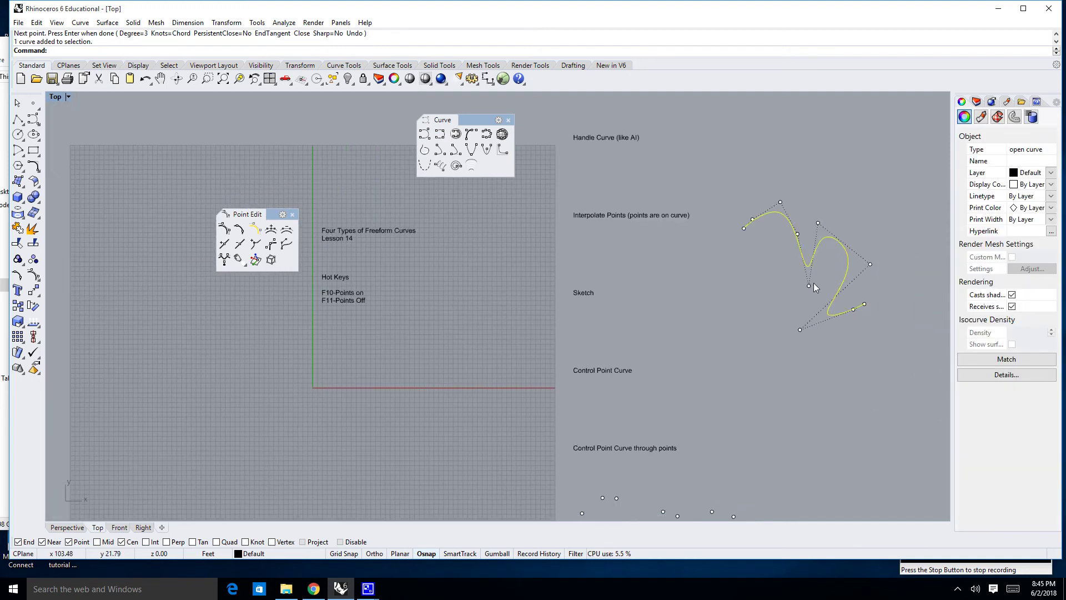
{"action": "left_click_drag", "start_coordinate": [809, 286], "coordinate": [794, 277]}
{"action": "scroll", "coordinate": [818, 222], "scroll_direction": "up", "scroll_amount": 5}
{"action": "left_click_drag", "start_coordinate": [817, 224], "coordinate": [837, 281]}
{"action": "scroll", "coordinate": [867, 284], "scroll_direction": "up", "scroll_amount": 2}
{"action": "scroll", "coordinate": [853, 252], "scroll_direction": "down", "scroll_amount": 2}
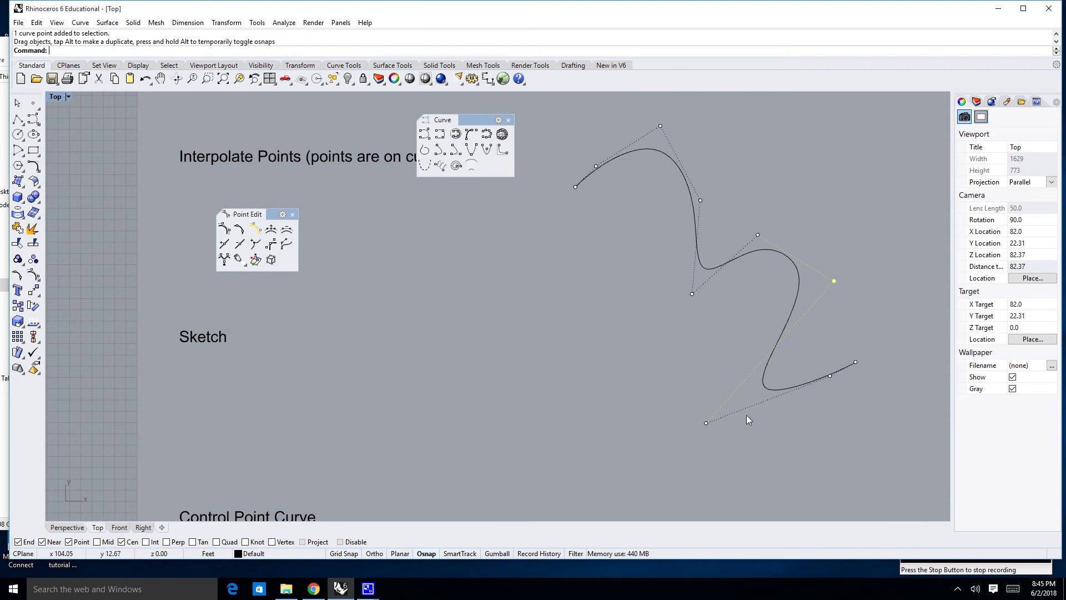
{"action": "left_click_drag", "start_coordinate": [705, 423], "coordinate": [749, 392]}
{"action": "key", "text": "F11"}
{"action": "scroll", "coordinate": [811, 236], "scroll_direction": "down", "scroll_amount": 4}
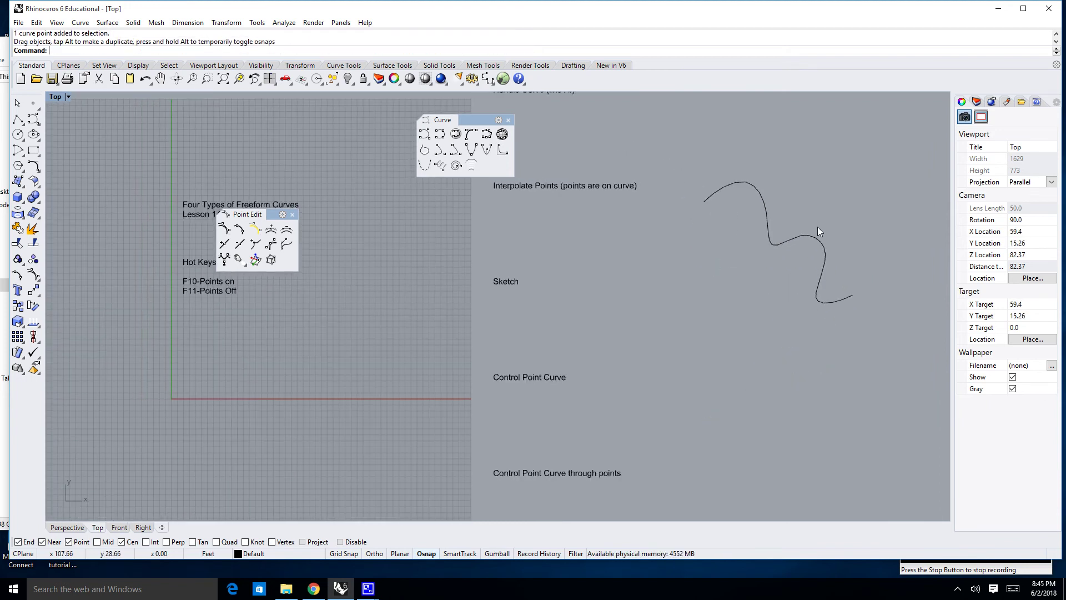
{"action": "left_click", "coordinate": [821, 242]}
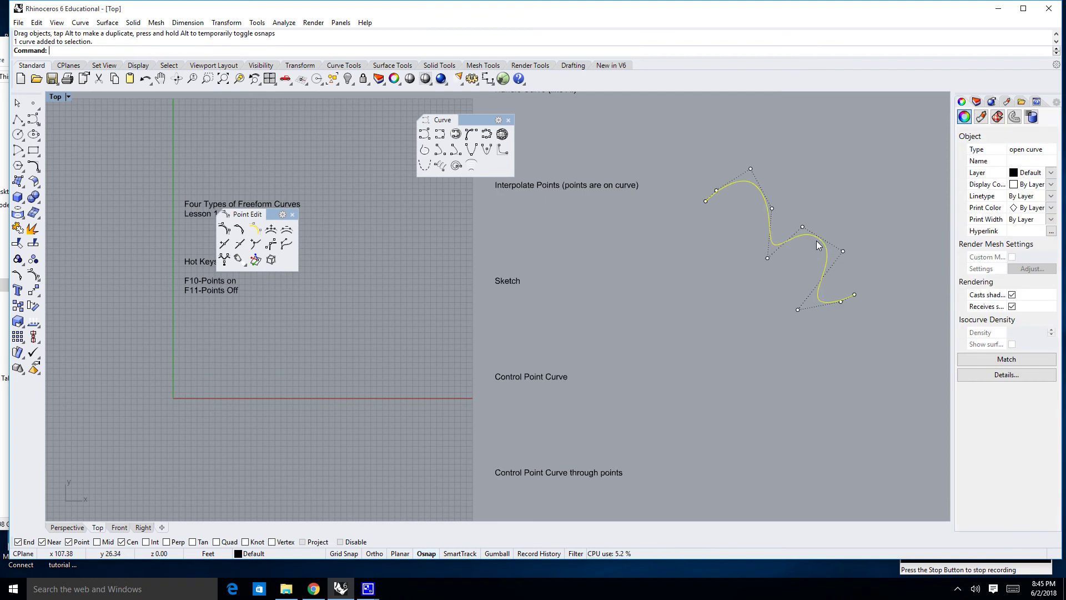
{"action": "key", "text": "Delete"}
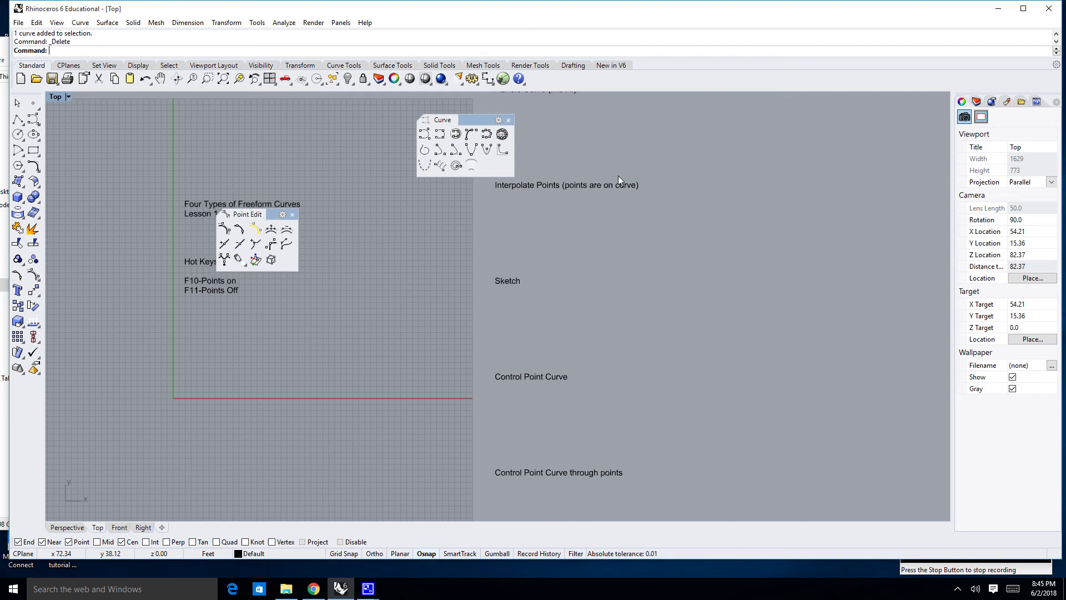
{"action": "left_click", "coordinate": [486, 134]}
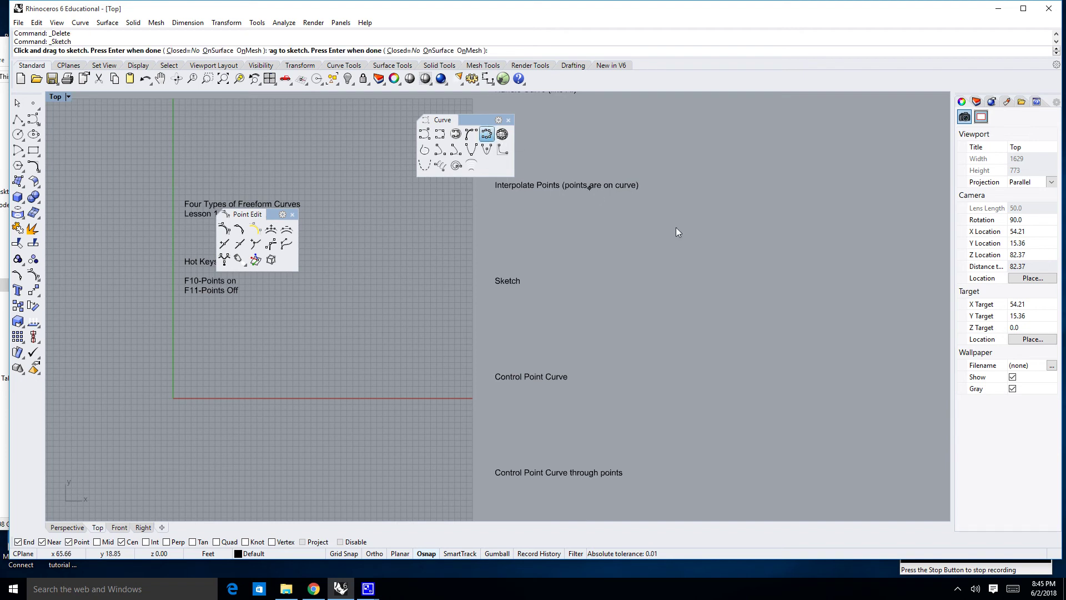
{"action": "left_click_drag", "start_coordinate": [777, 285], "coordinate": [818, 227]}
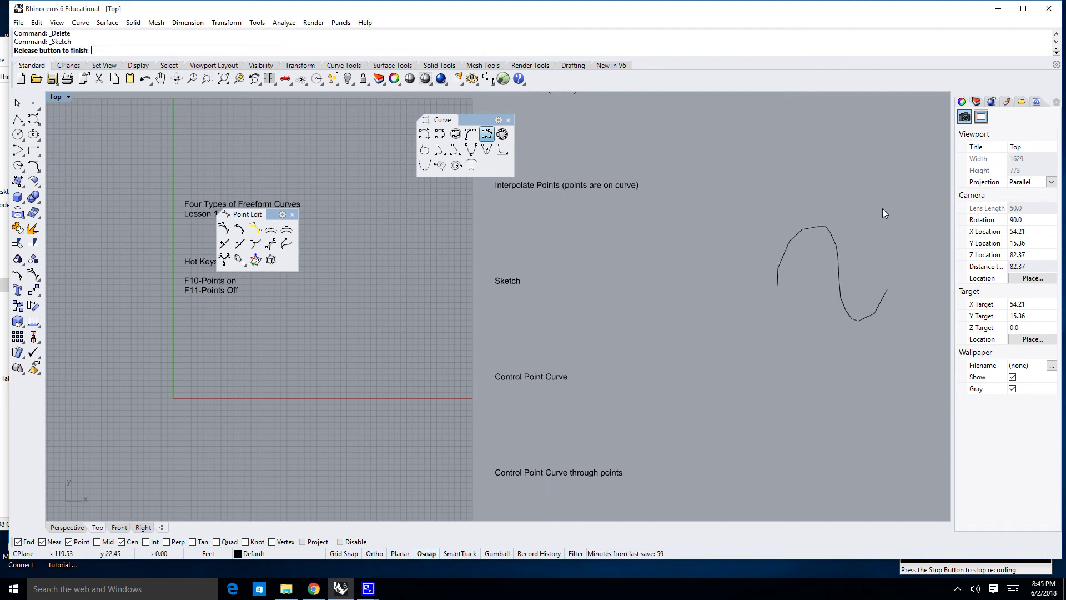
{"action": "mouse_move", "coordinate": [884, 213]}
{"action": "left_mouse_down"}
{"action": "mouse_move", "coordinate": [863, 165]}
{"action": "mouse_move", "coordinate": [827, 151]}
{"action": "left_mouse_up"}
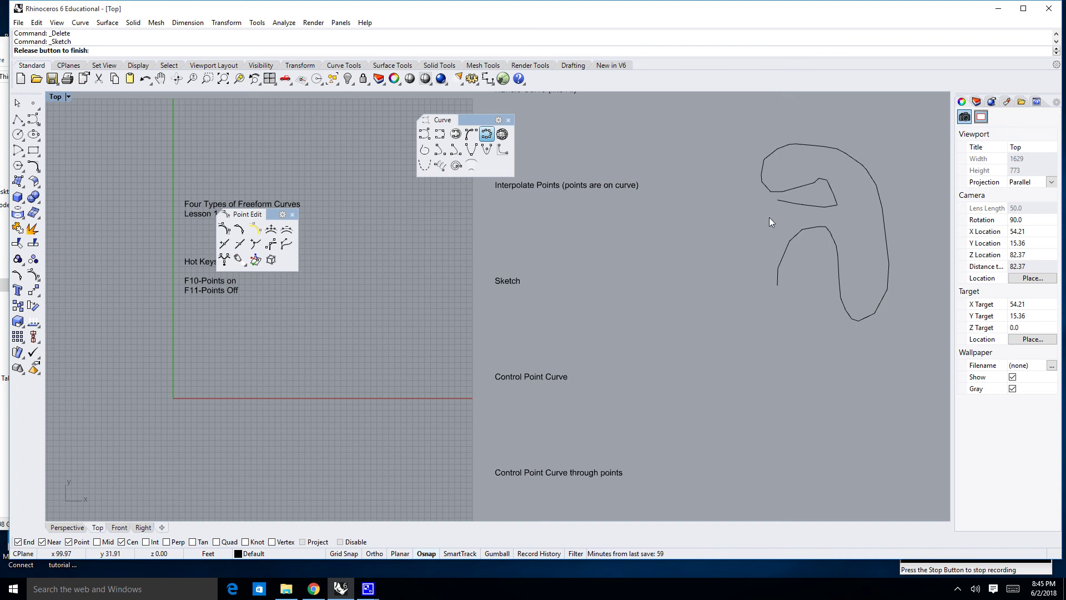
{"action": "left_click_drag", "start_coordinate": [770, 320], "coordinate": [777, 286]}
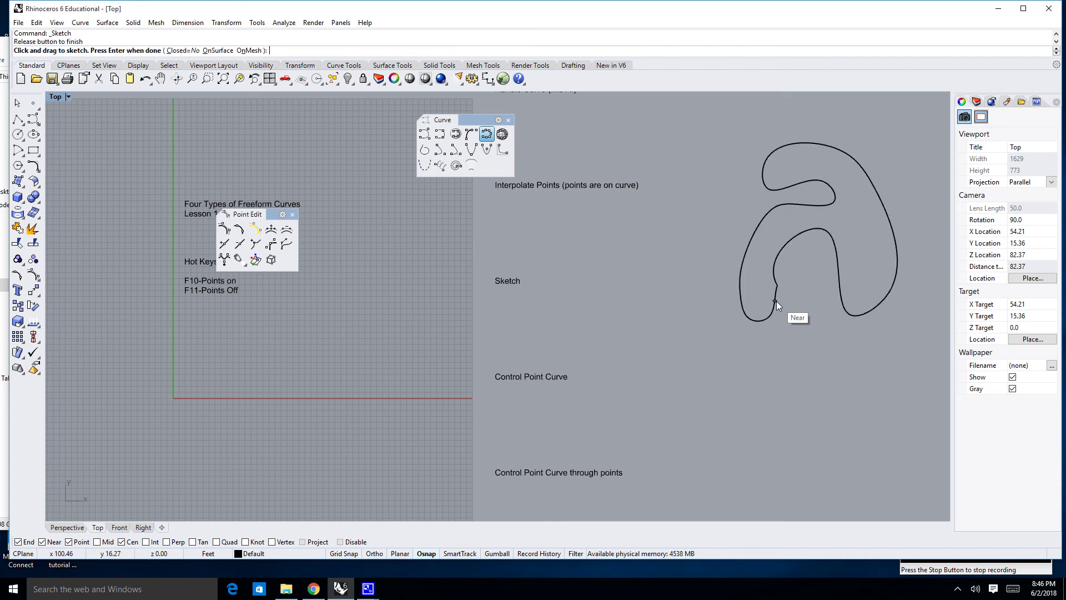
{"action": "key", "text": "Return"}
{"action": "left_click", "coordinate": [774, 304]}
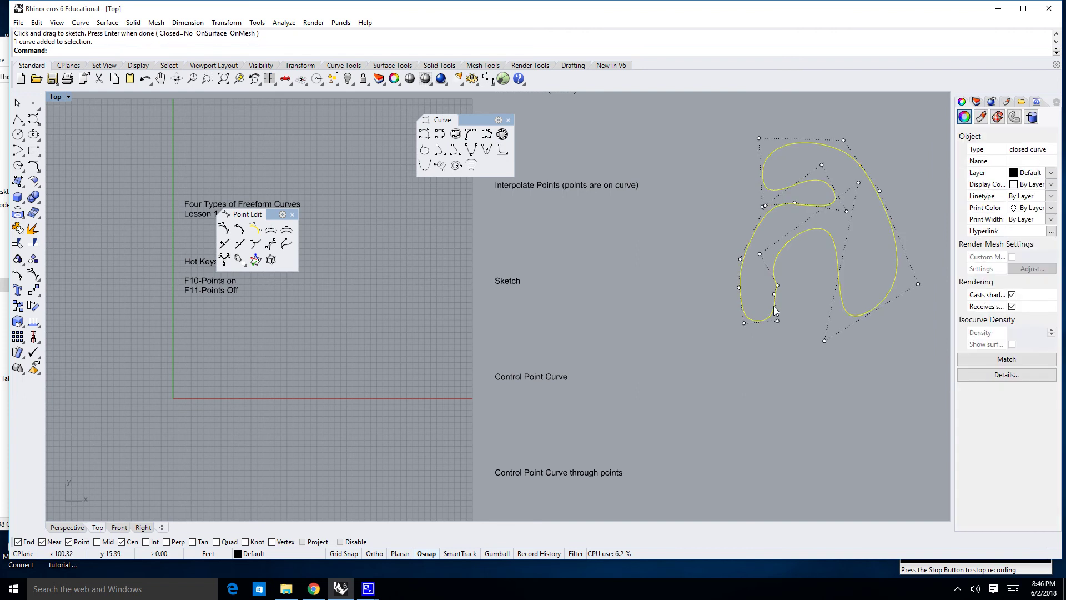
{"action": "scroll", "coordinate": [845, 214], "scroll_direction": "up", "scroll_amount": 5}
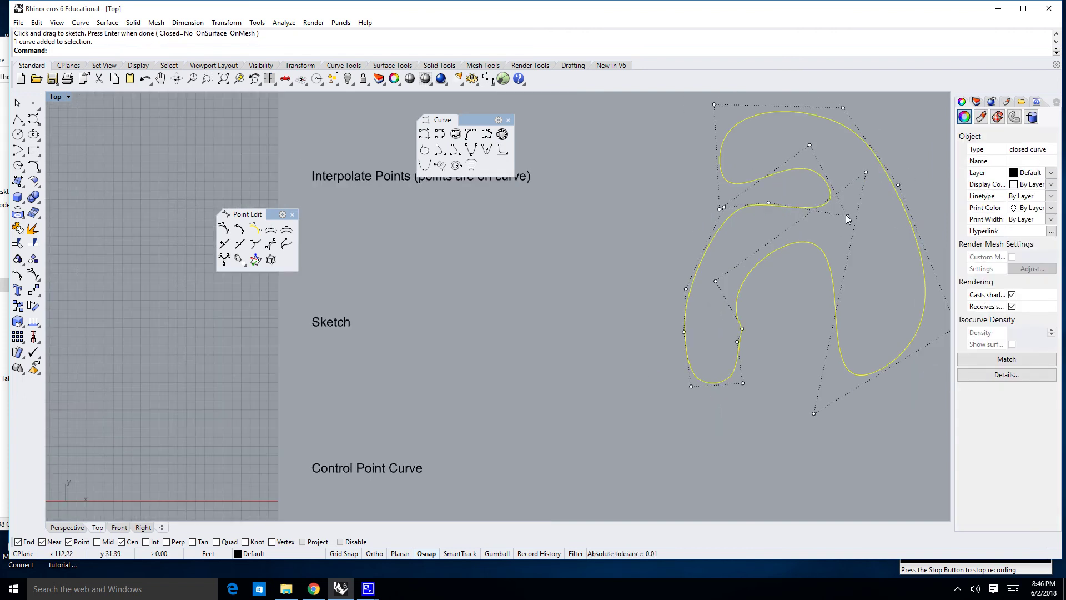
{"action": "left_click_drag", "start_coordinate": [847, 216], "coordinate": [814, 201]}
{"action": "key", "text": "Escape"}
{"action": "key", "text": "Escape"}
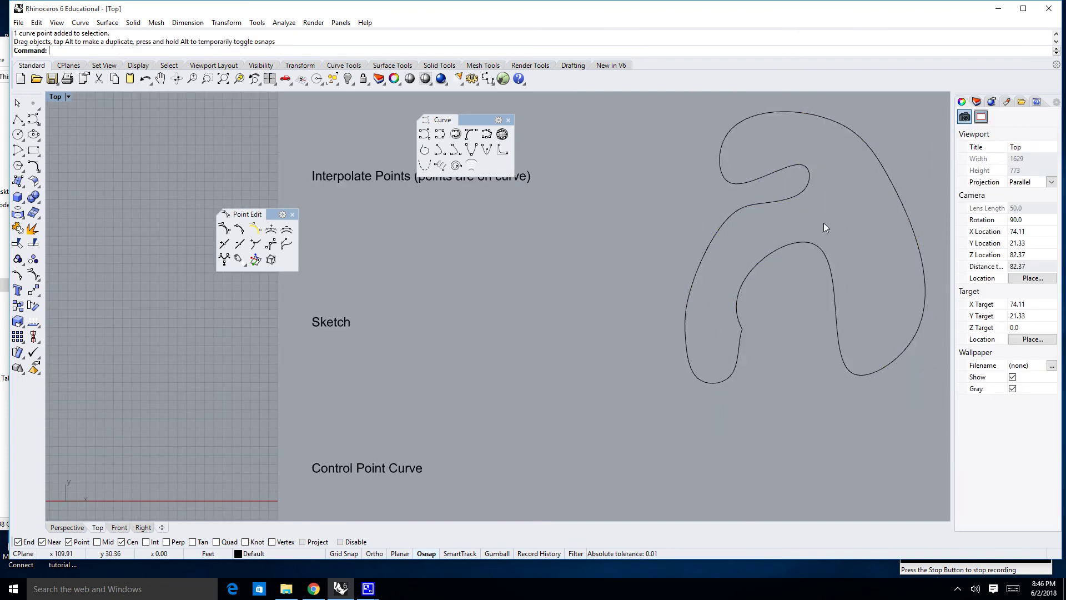
{"action": "left_click", "coordinate": [811, 243]}
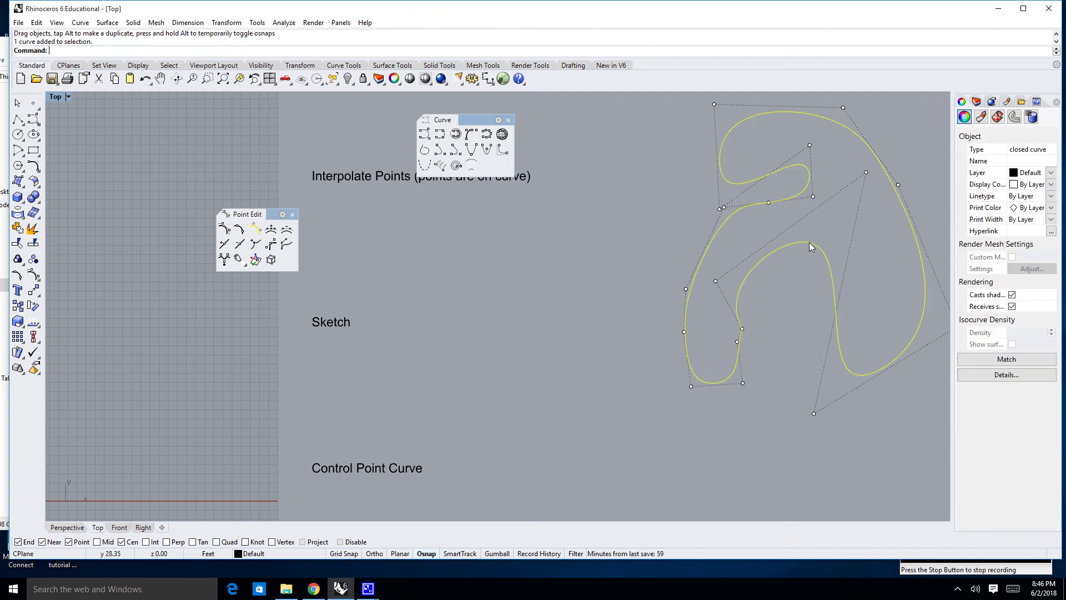
{"action": "key", "text": "Delete"}
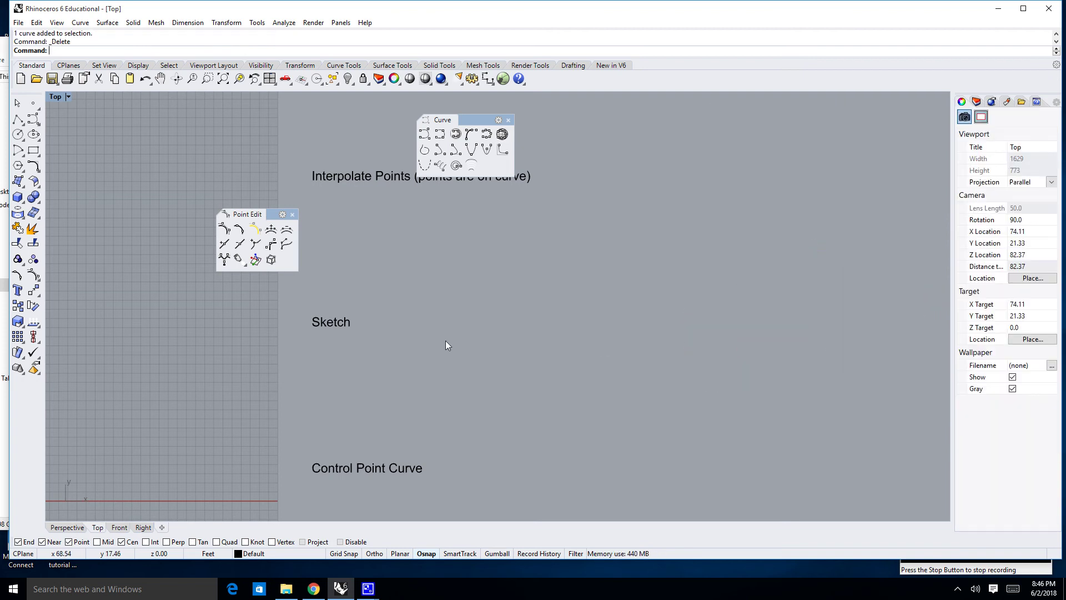
Pan to the Control Point Curve labels and close the floating Curve tools palette
{"action": "right_click_drag", "start_coordinate": [446, 347], "coordinate": [523, 261]}
{"action": "scroll", "coordinate": [464, 321], "scroll_direction": "up", "scroll_amount": 3}
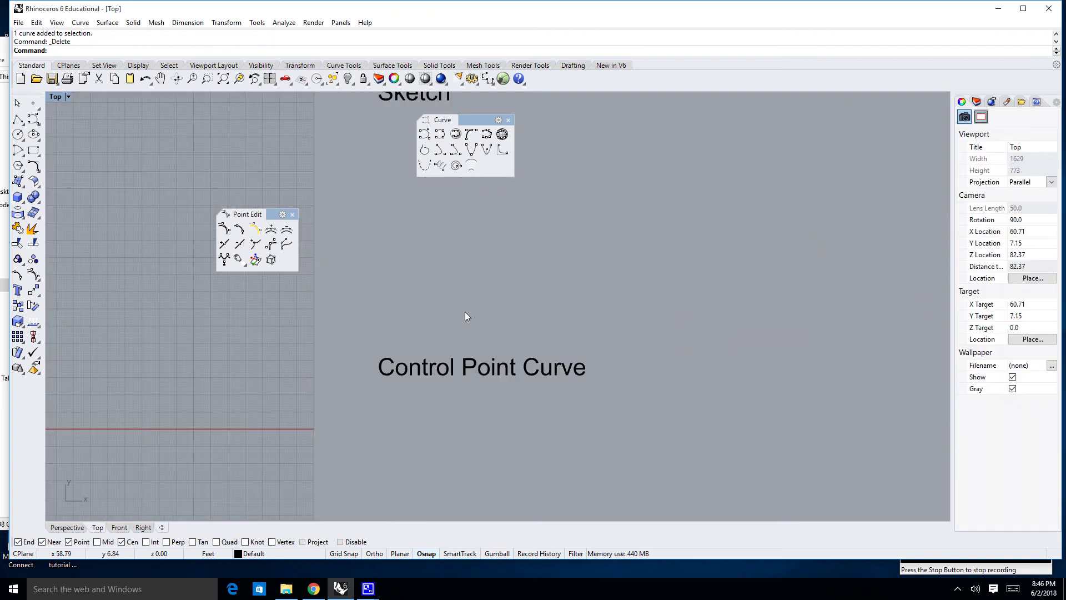
{"action": "scroll", "coordinate": [464, 313], "scroll_direction": "down", "scroll_amount": 4}
{"action": "right_click_drag", "start_coordinate": [488, 305], "coordinate": [478, 242]}
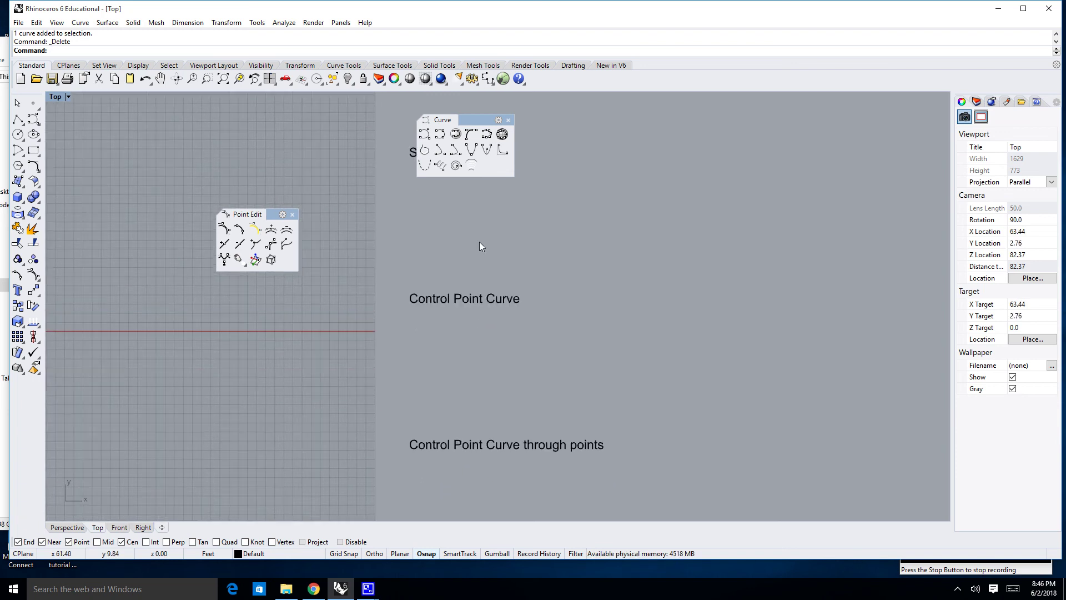
{"action": "left_click", "coordinate": [508, 121]}
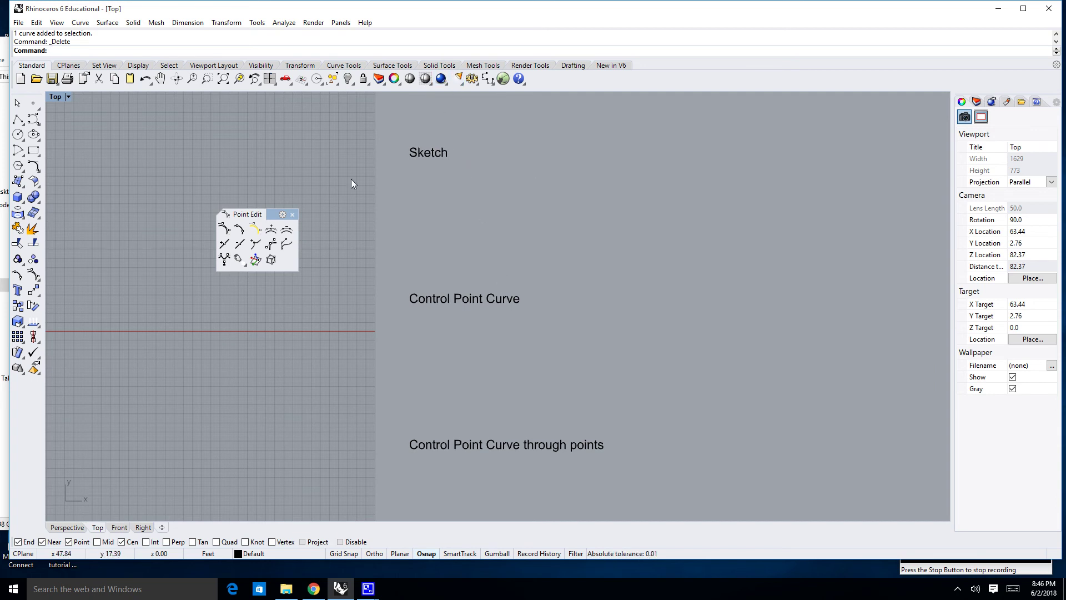
Start a control point curve and place points down the right side to the bottom
{"action": "left_click", "coordinate": [32, 120]}
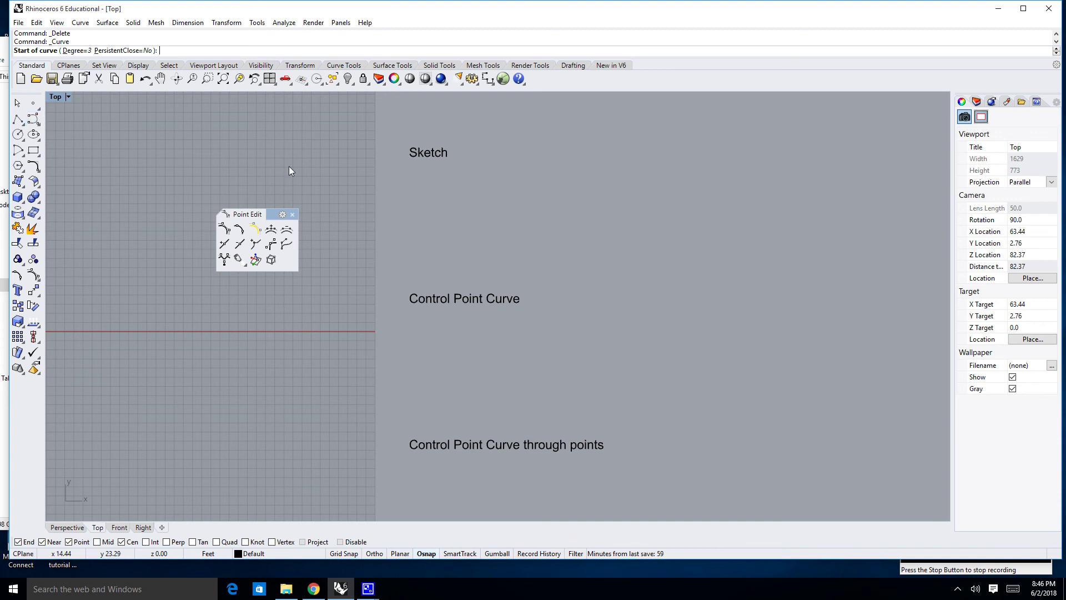
{"action": "scroll", "coordinate": [647, 231], "scroll_direction": "down", "scroll_amount": 5}
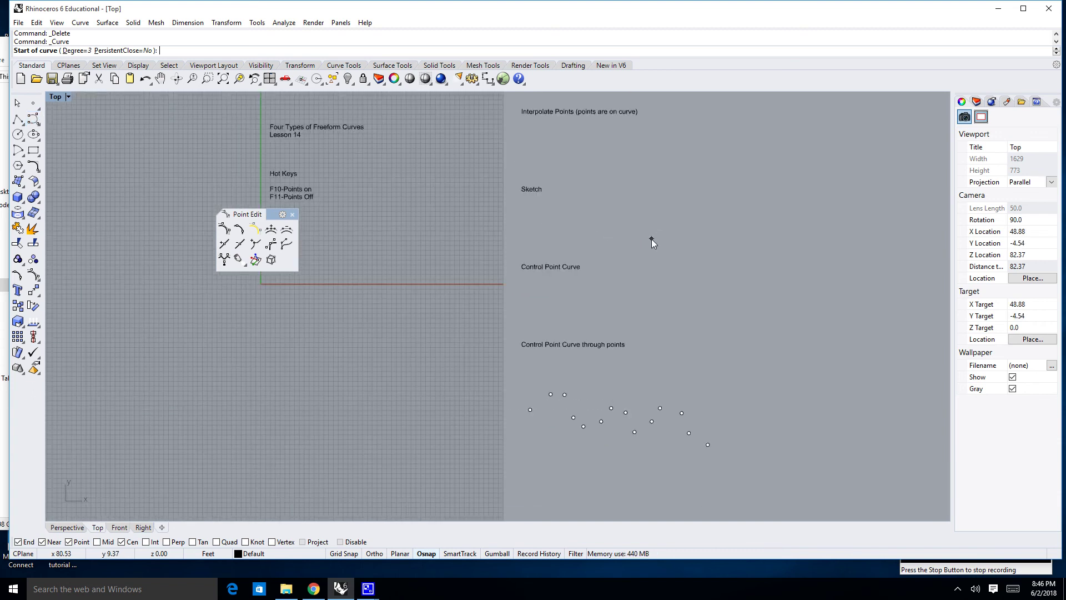
{"action": "left_click", "coordinate": [759, 222]}
{"action": "left_click", "coordinate": [827, 239]}
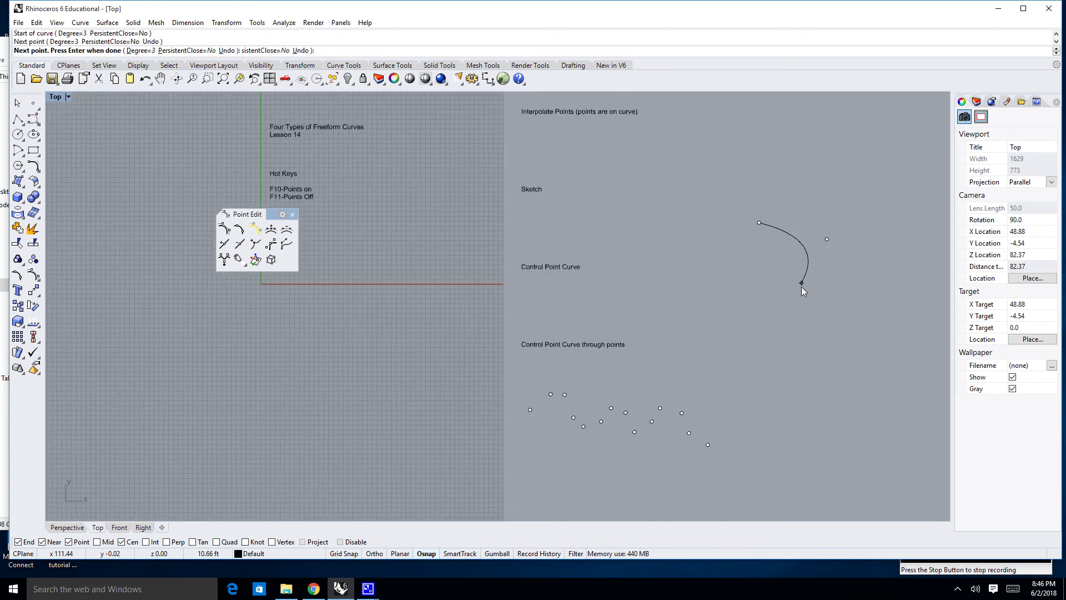
{"action": "left_click", "coordinate": [801, 285]}
{"action": "left_click", "coordinate": [828, 318]}
{"action": "left_click", "coordinate": [886, 285]}
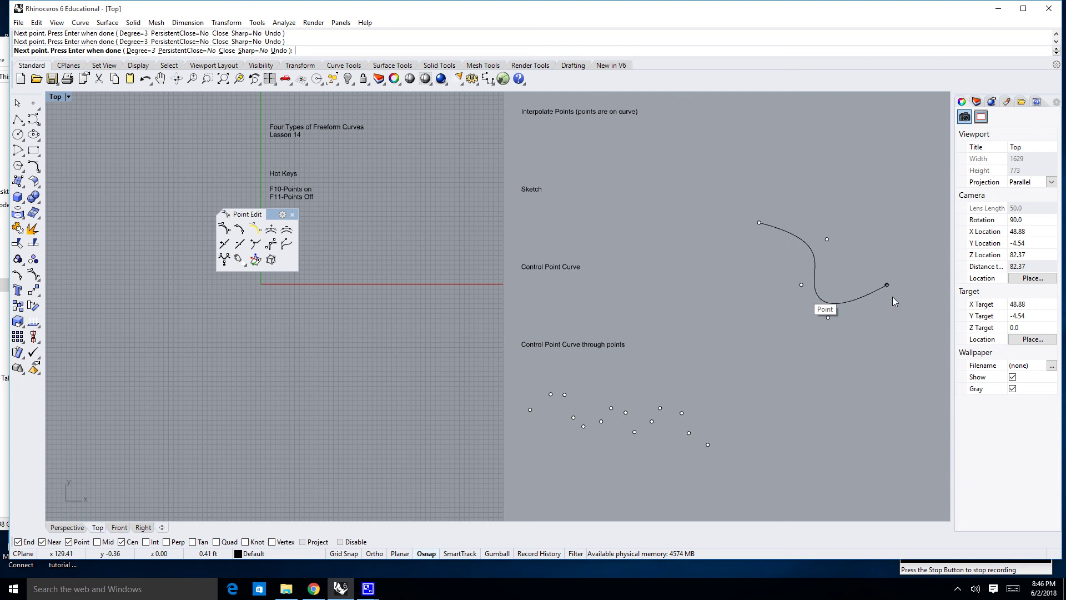
{"action": "left_click", "coordinate": [893, 328]}
{"action": "left_click", "coordinate": [827, 363]}
{"action": "left_click", "coordinate": [866, 397]}
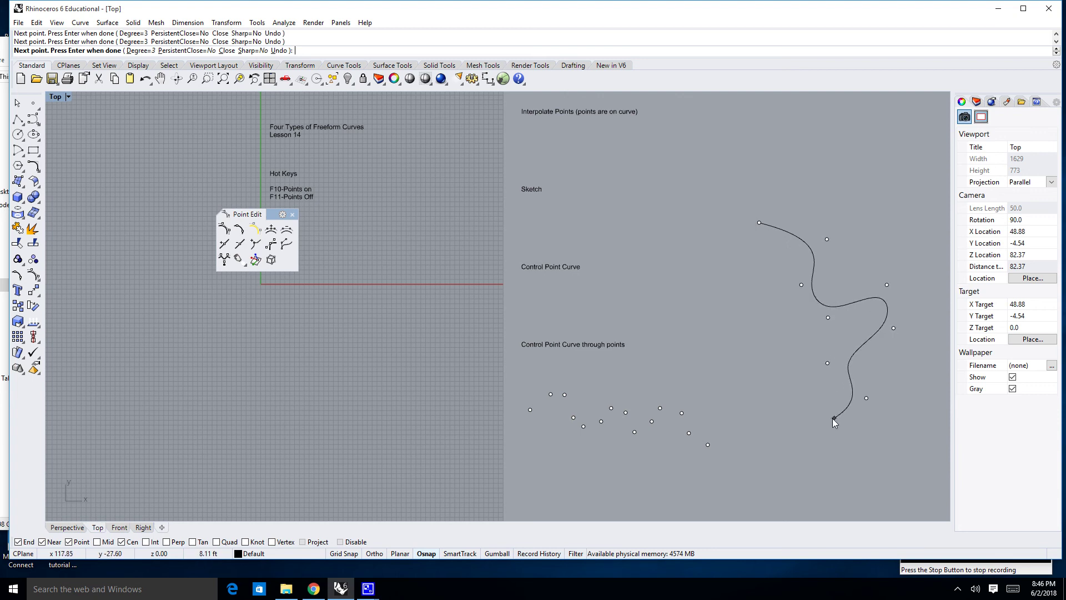
{"action": "left_click", "coordinate": [829, 418]}
Bring the curve back up the left side and close it at the starting point
{"action": "left_click", "coordinate": [780, 385]}
{"action": "left_click", "coordinate": [789, 352]}
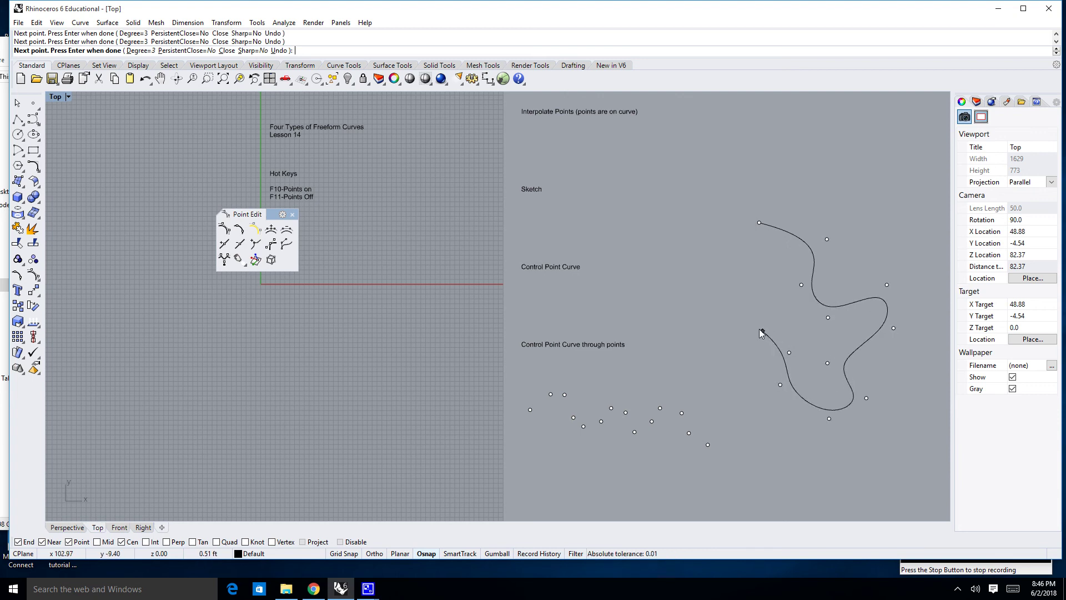
{"action": "left_click", "coordinate": [763, 330]}
{"action": "left_click", "coordinate": [770, 297]}
{"action": "left_click", "coordinate": [736, 279]}
{"action": "left_click", "coordinate": [698, 251]}
{"action": "left_click", "coordinate": [704, 234]}
{"action": "left_click", "coordinate": [718, 216]}
{"action": "left_click", "coordinate": [758, 223]}
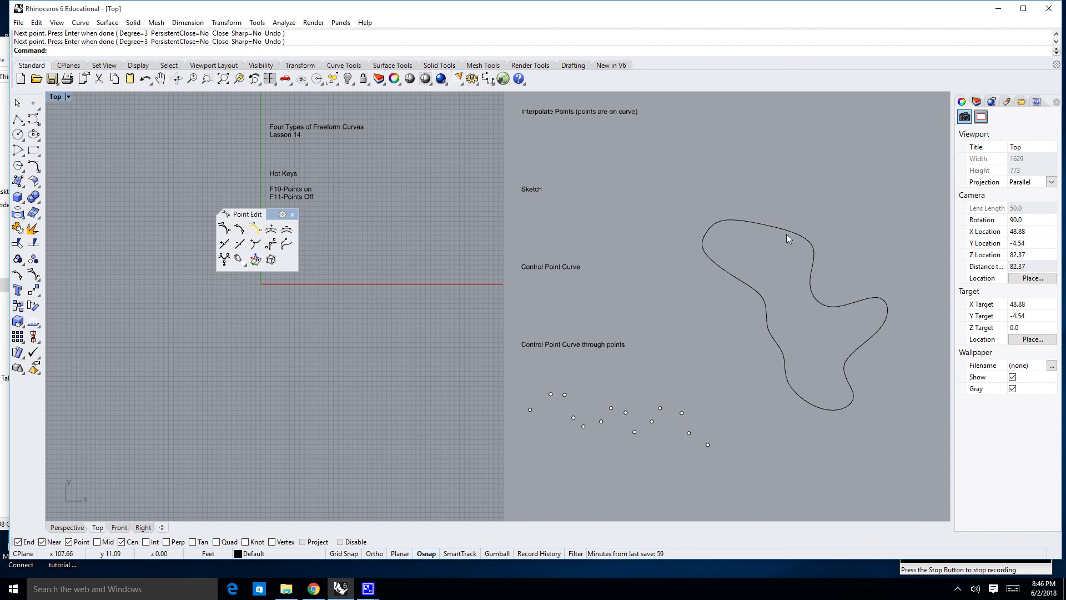
Drag five control points to stretch the upper right lobe outward, then hide points with F11
{"action": "left_click", "coordinate": [811, 244]}
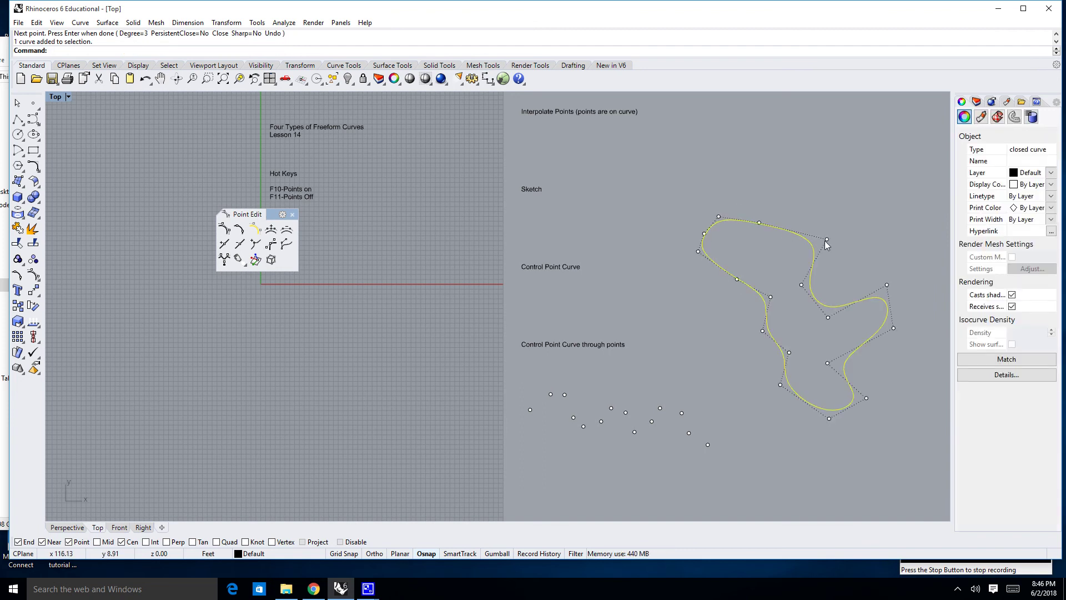
{"action": "left_click_drag", "start_coordinate": [828, 239], "coordinate": [869, 193]}
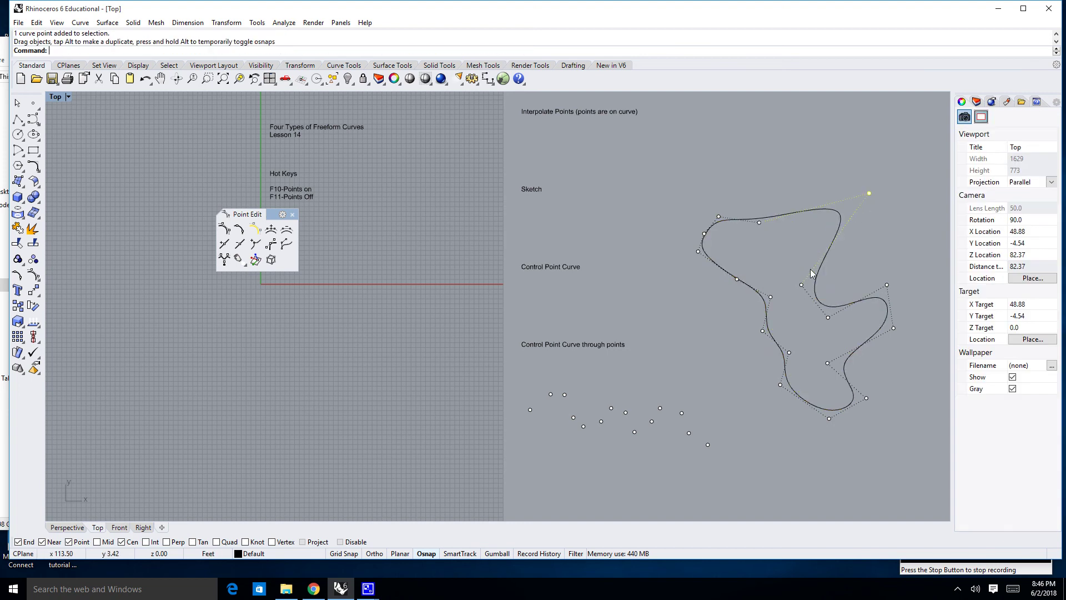
{"action": "left_click_drag", "start_coordinate": [802, 287], "coordinate": [793, 256]}
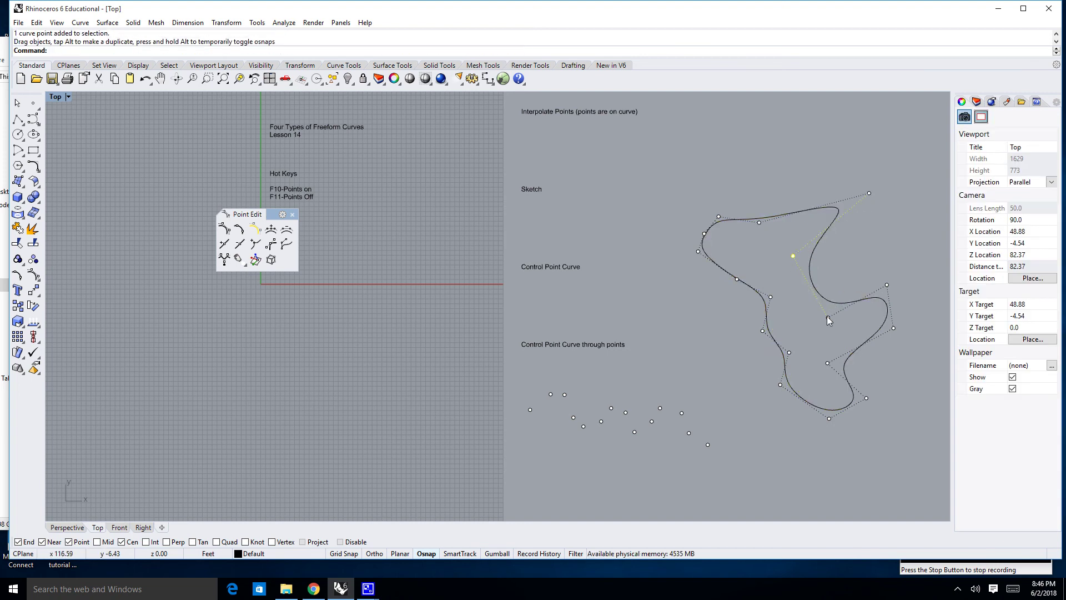
{"action": "left_click_drag", "start_coordinate": [827, 319], "coordinate": [796, 294]}
{"action": "left_click_drag", "start_coordinate": [887, 285], "coordinate": [858, 251]}
{"action": "left_click_drag", "start_coordinate": [893, 327], "coordinate": [914, 279]}
{"action": "key", "text": "F11"}
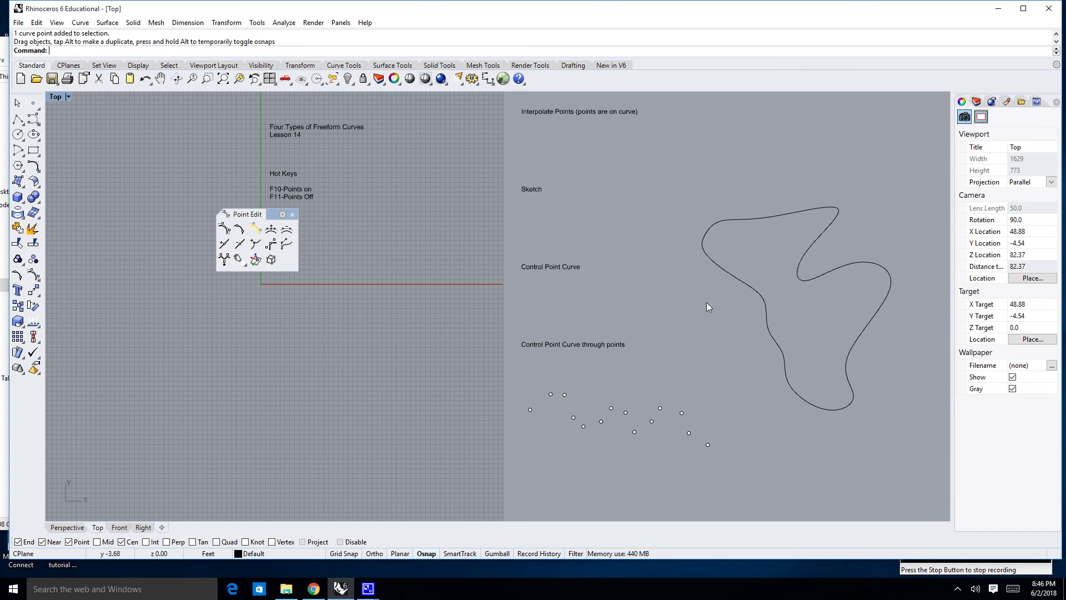
{"action": "right_click_drag", "start_coordinate": [697, 292], "coordinate": [678, 251]}
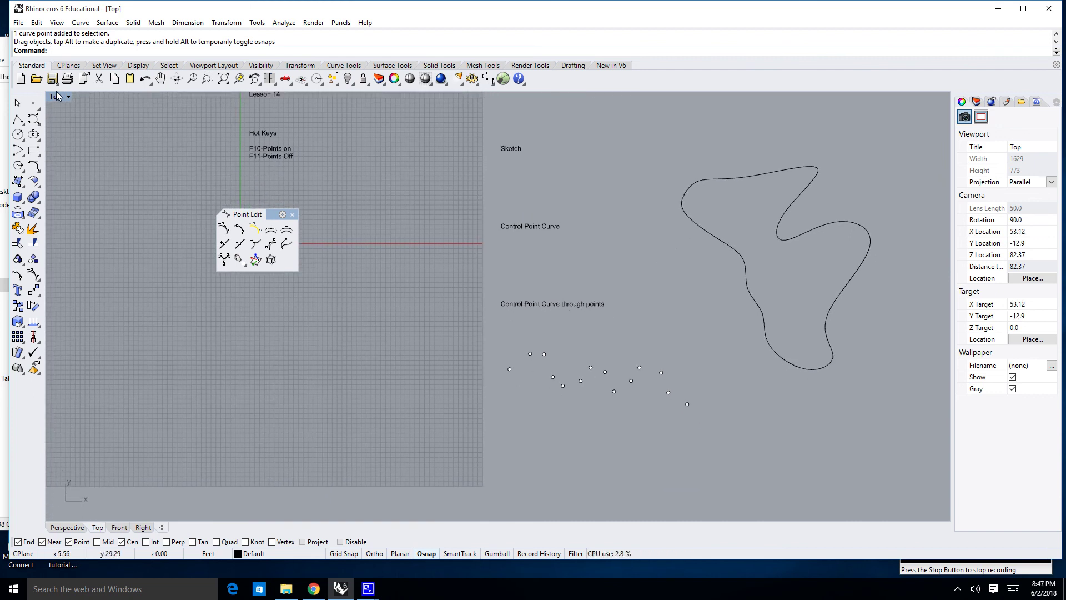
Run Curve through points on the 14 scattered points and accept the default settings
{"action": "right_click", "coordinate": [34, 121]}
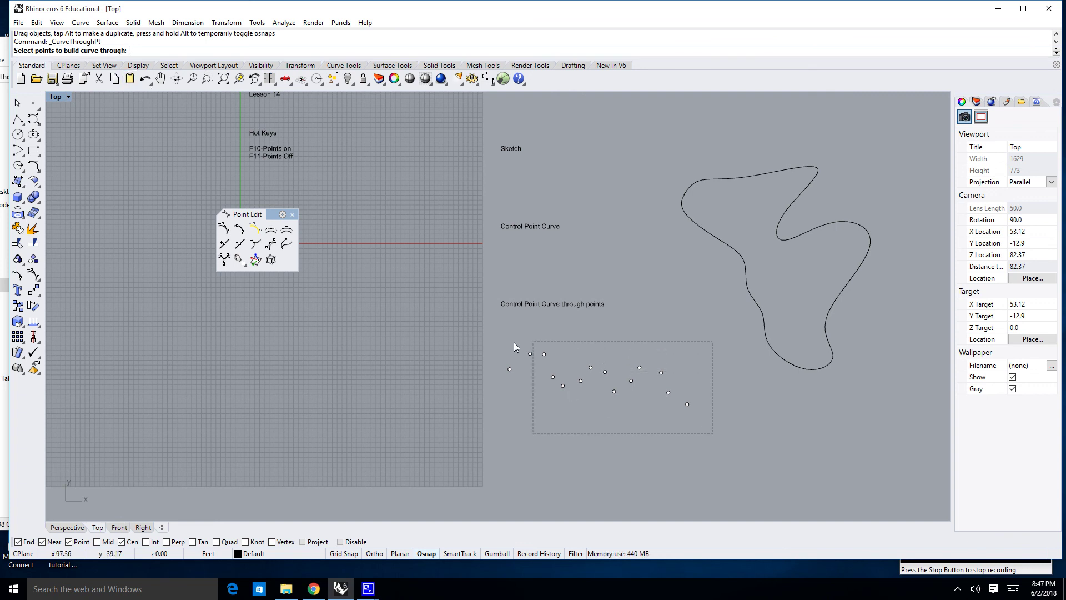
{"action": "left_click_drag", "start_coordinate": [514, 342], "coordinate": [485, 339]}
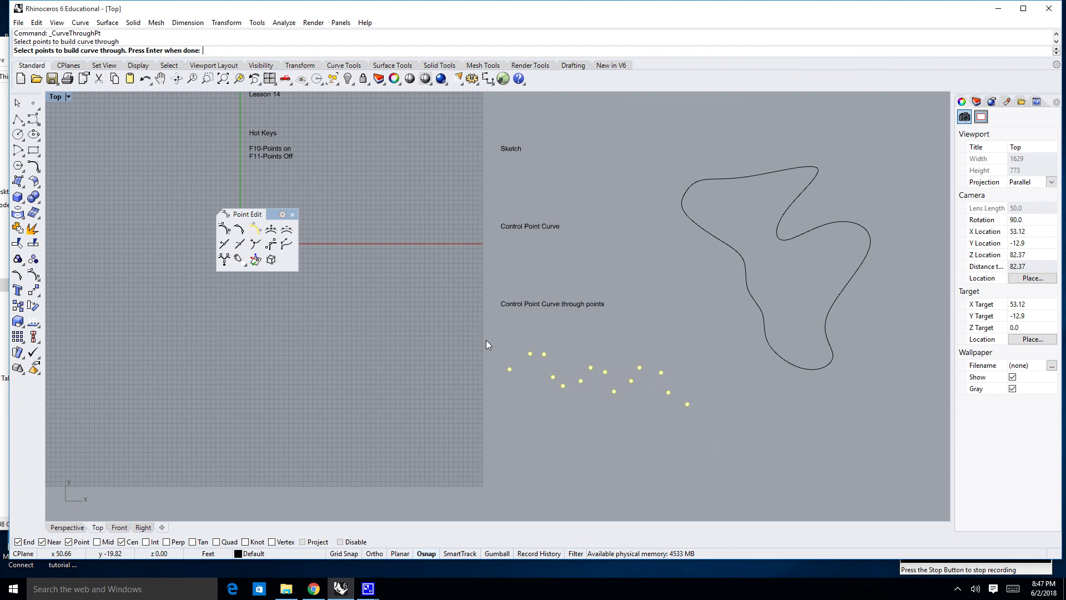
{"action": "key", "text": "Return"}
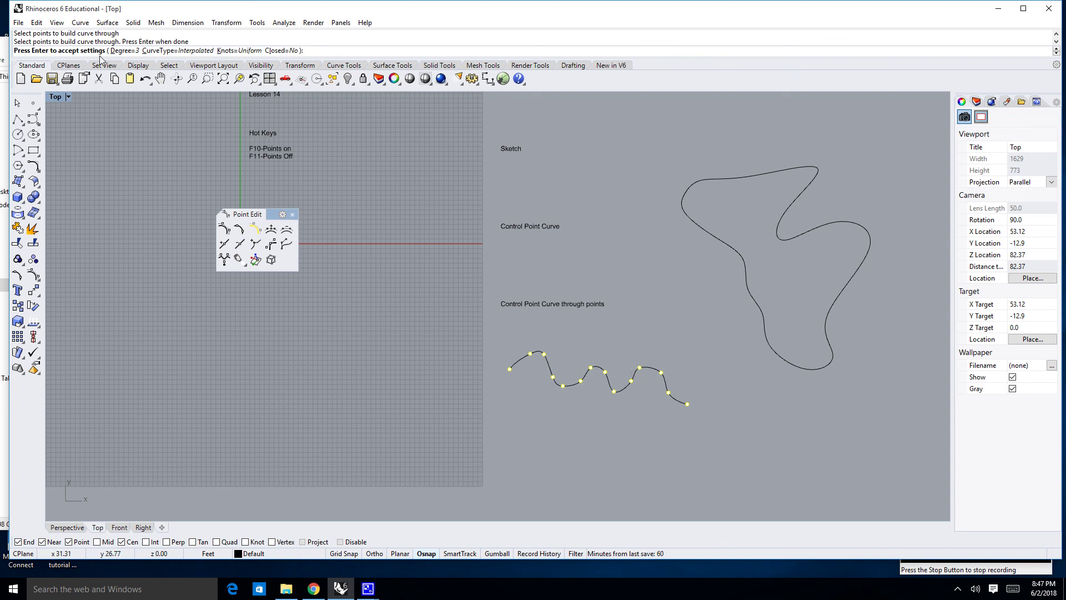
{"action": "key", "text": "Return"}
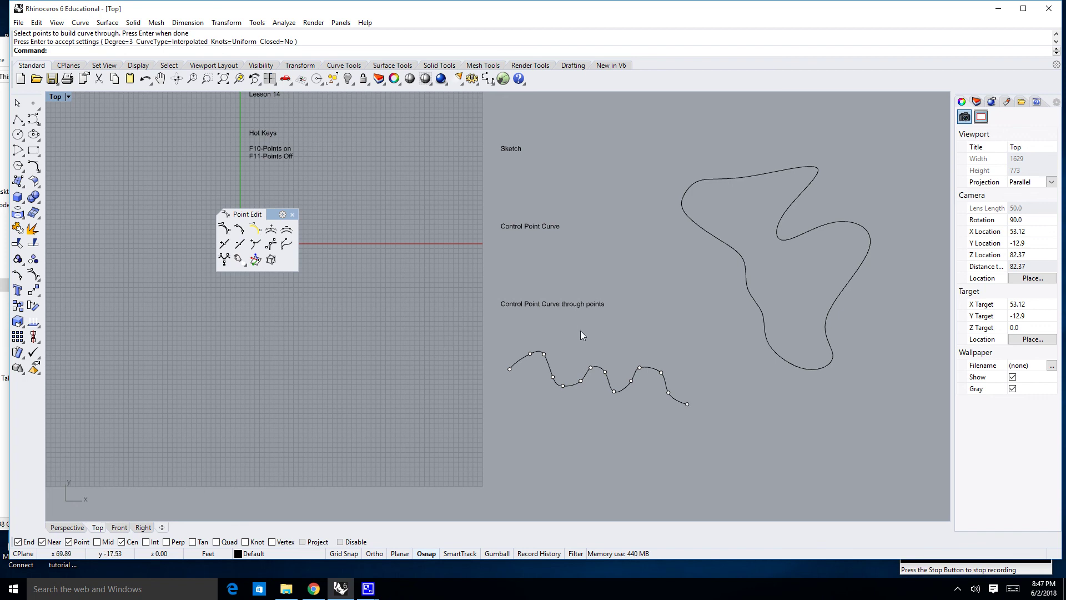
Drag the wavy curve's middle control points to deepen one wave and heighten the next
{"action": "left_click", "coordinate": [586, 378]}
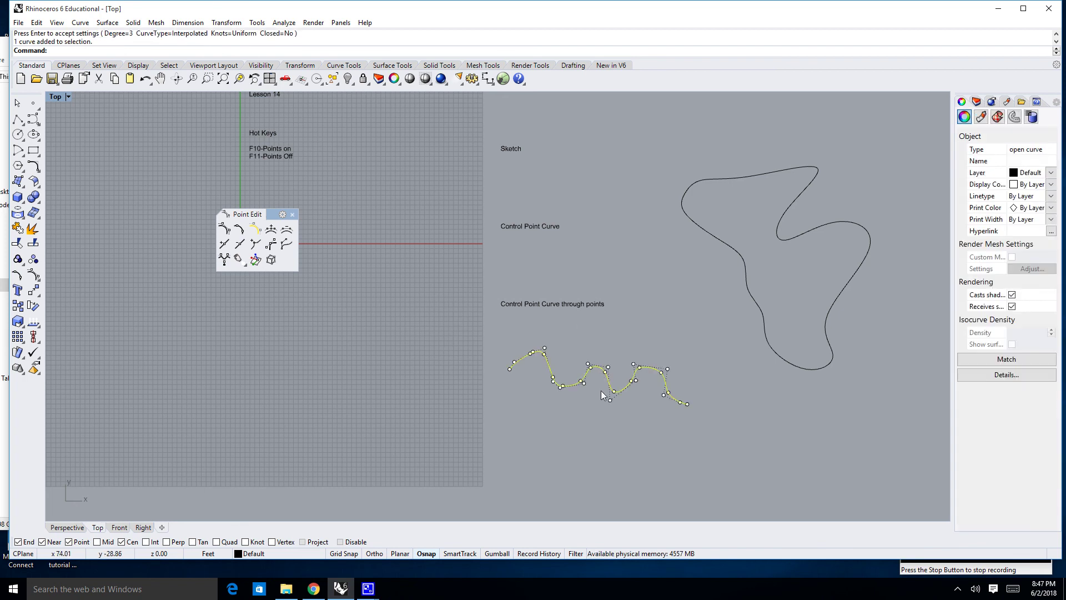
{"action": "scroll", "coordinate": [602, 393], "scroll_direction": "up", "scroll_amount": 4}
{"action": "scroll", "coordinate": [607, 398], "scroll_direction": "up", "scroll_amount": 3}
{"action": "left_click_drag", "start_coordinate": [611, 403], "coordinate": [564, 489]}
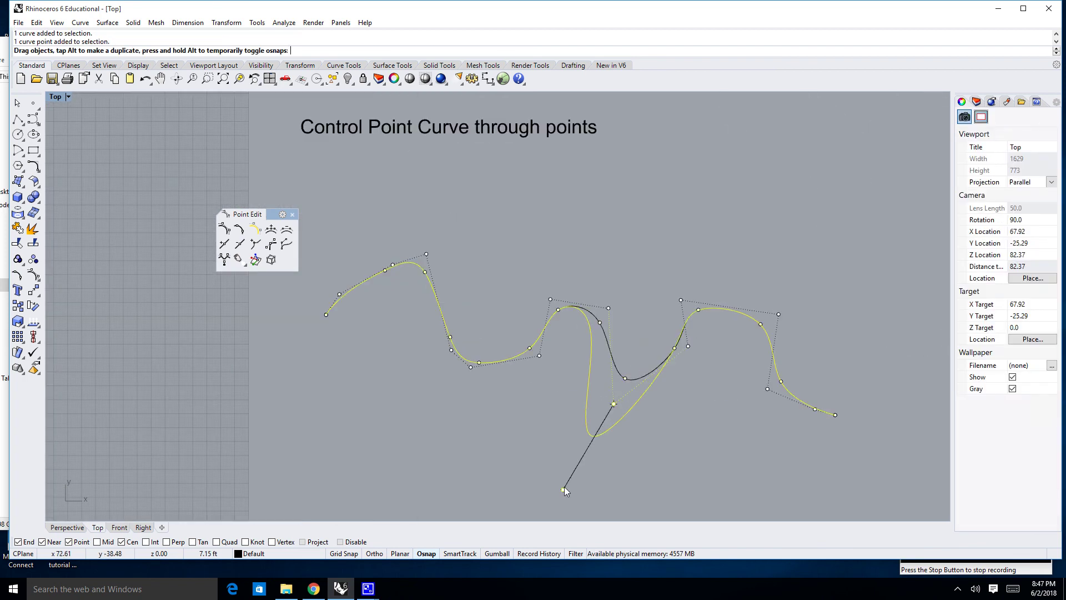
{"action": "left_click_drag", "start_coordinate": [608, 308], "coordinate": [668, 250]}
{"action": "left_click_drag", "start_coordinate": [549, 299], "coordinate": [530, 263]}
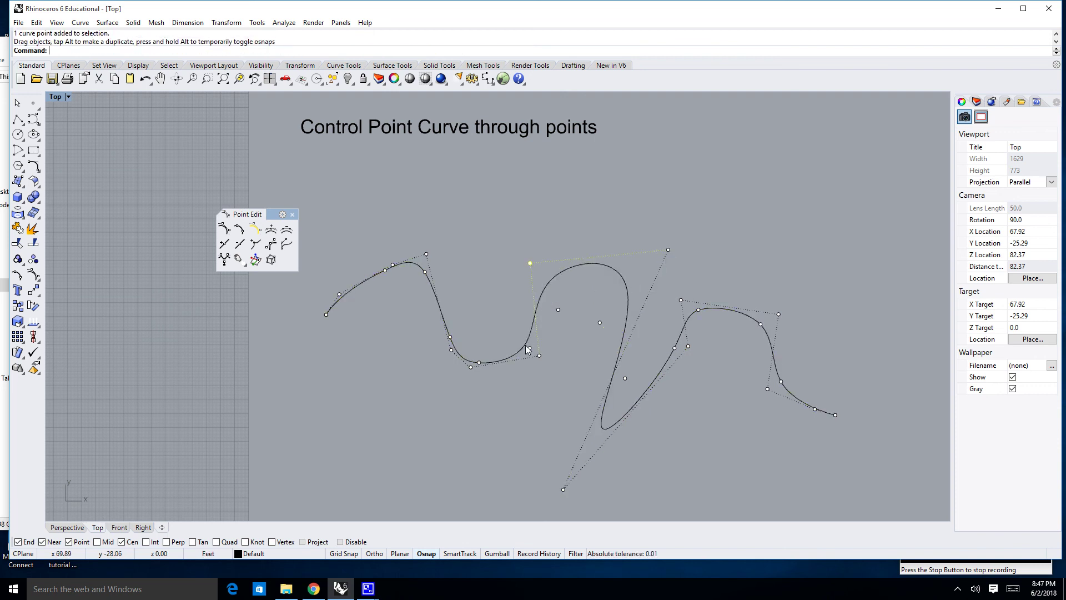
{"action": "left_click_drag", "start_coordinate": [539, 356], "coordinate": [570, 376]}
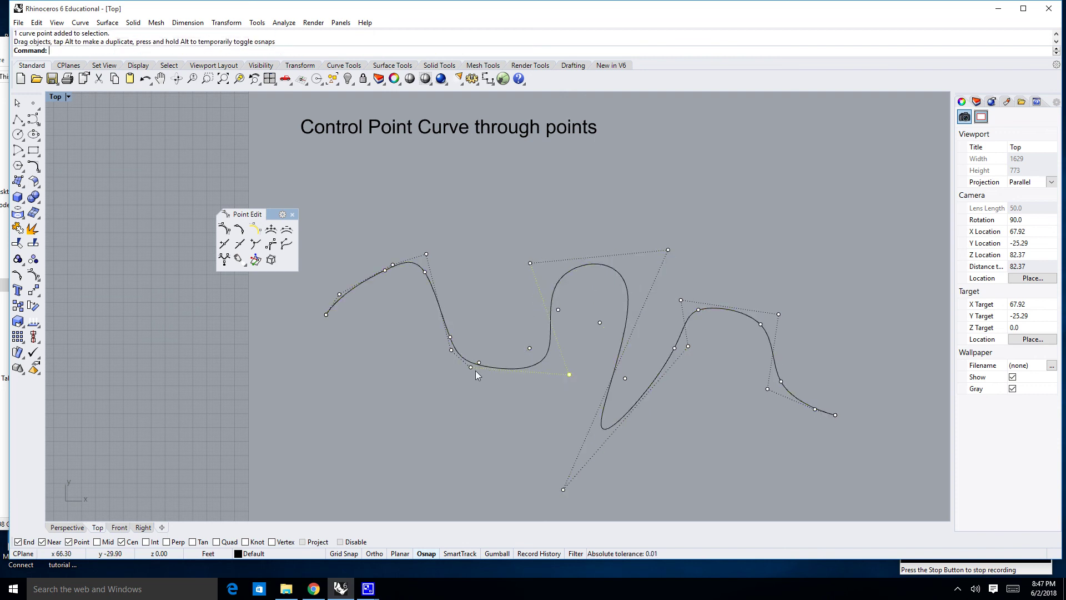
Pull the left control points to widen and deepen the first dip and raise the first peak
{"action": "left_click_drag", "start_coordinate": [472, 367], "coordinate": [436, 424]}
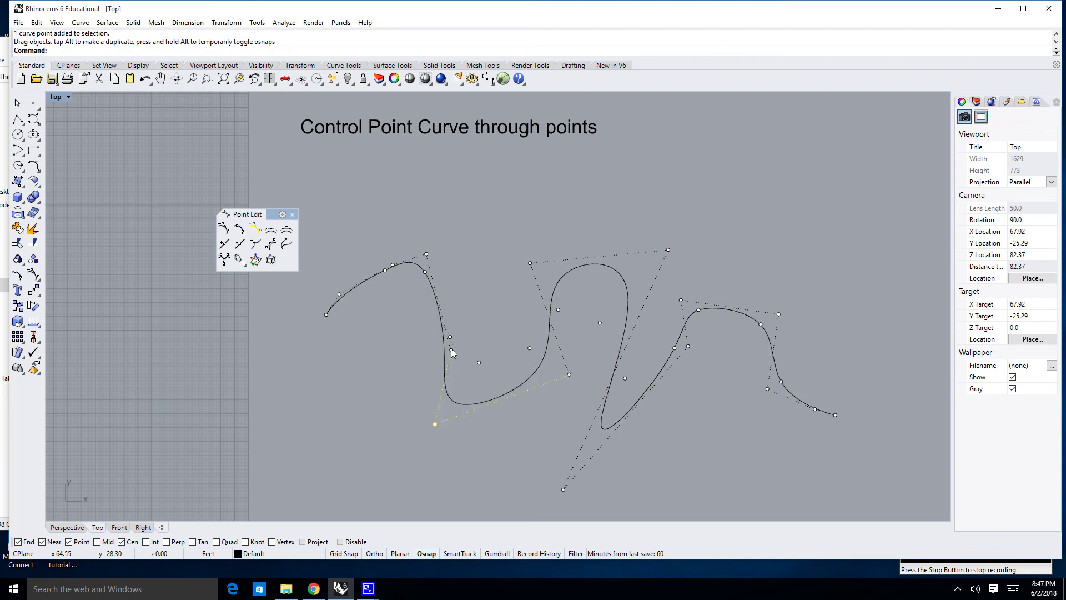
{"action": "left_click_drag", "start_coordinate": [451, 349], "coordinate": [390, 369]}
{"action": "left_click_drag", "start_coordinate": [426, 253], "coordinate": [459, 219]}
{"action": "left_click_drag", "start_coordinate": [393, 265], "coordinate": [375, 225]}
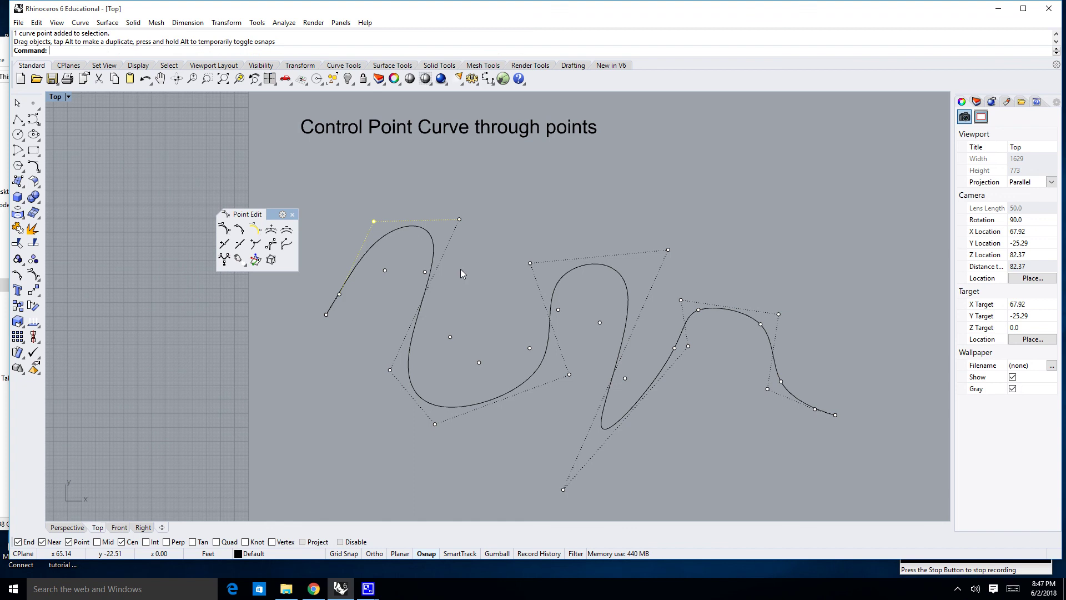
{"action": "scroll", "coordinate": [431, 242], "scroll_direction": "up", "scroll_amount": 2}
{"action": "scroll", "coordinate": [572, 341], "scroll_direction": "down", "scroll_amount": 3}
{"action": "scroll", "coordinate": [611, 335], "scroll_direction": "down", "scroll_amount": 3}
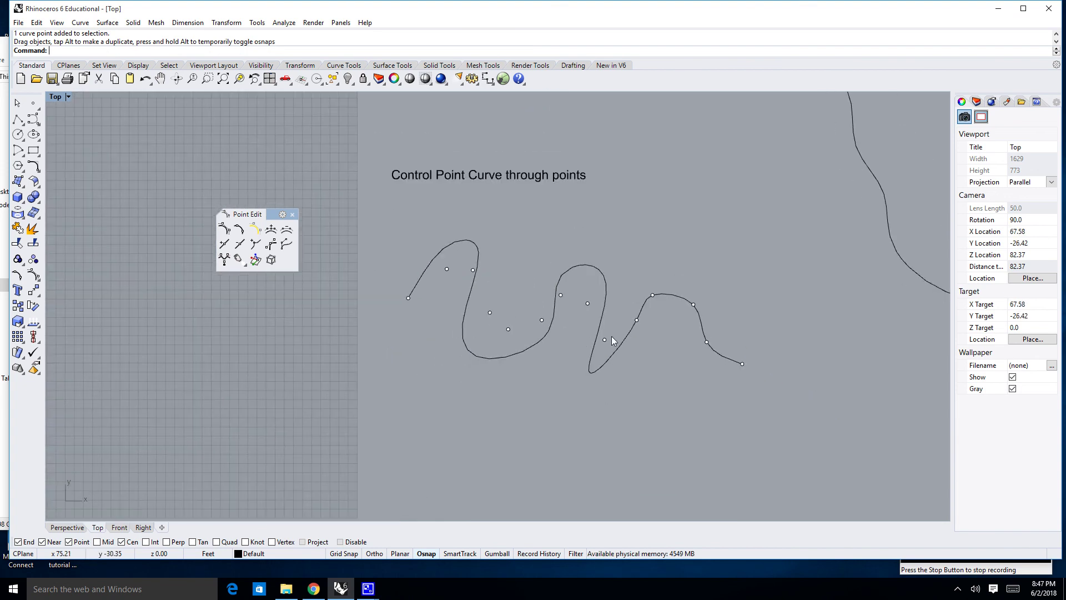
{"action": "scroll", "coordinate": [534, 350], "scroll_direction": "down", "scroll_amount": 1}
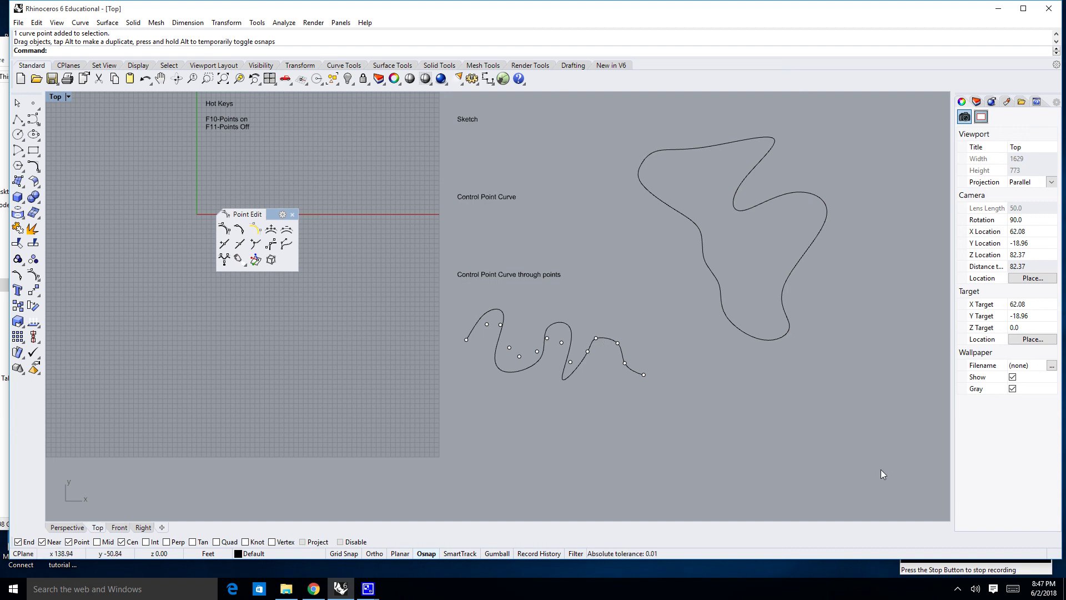
{"action": "left_click", "coordinate": [1027, 571]}
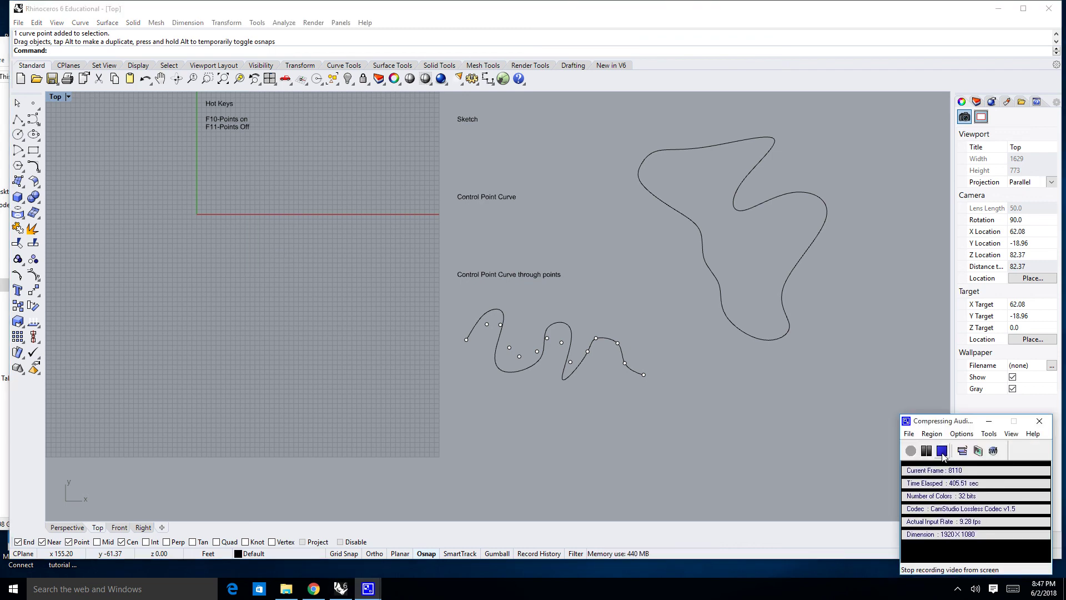